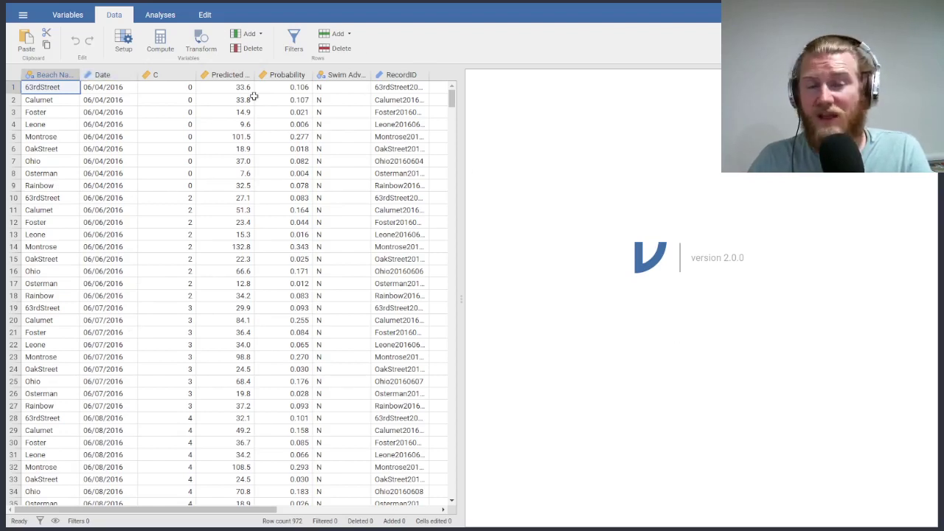
- Rename variable C to 'Date Order', then return to the spreadsheet with the setup panel hidden
left_click(66, 16)
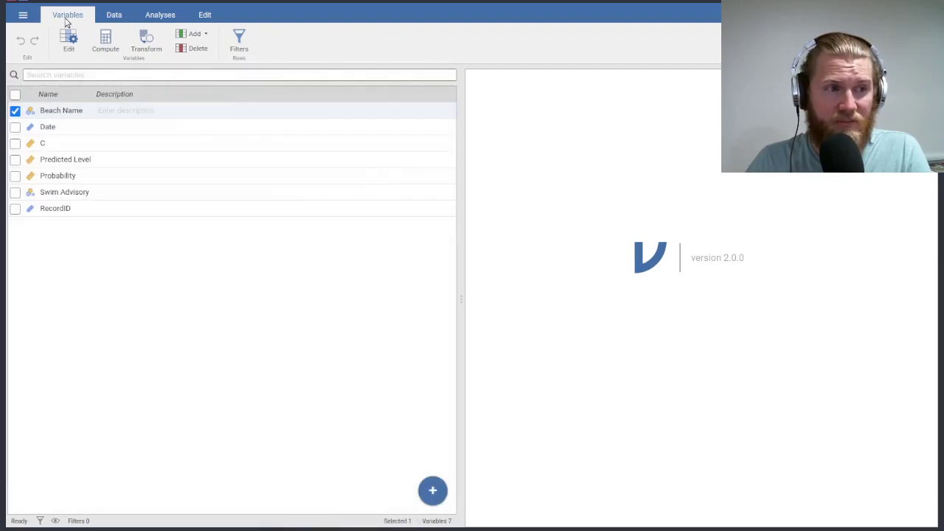
left_click(59, 144)
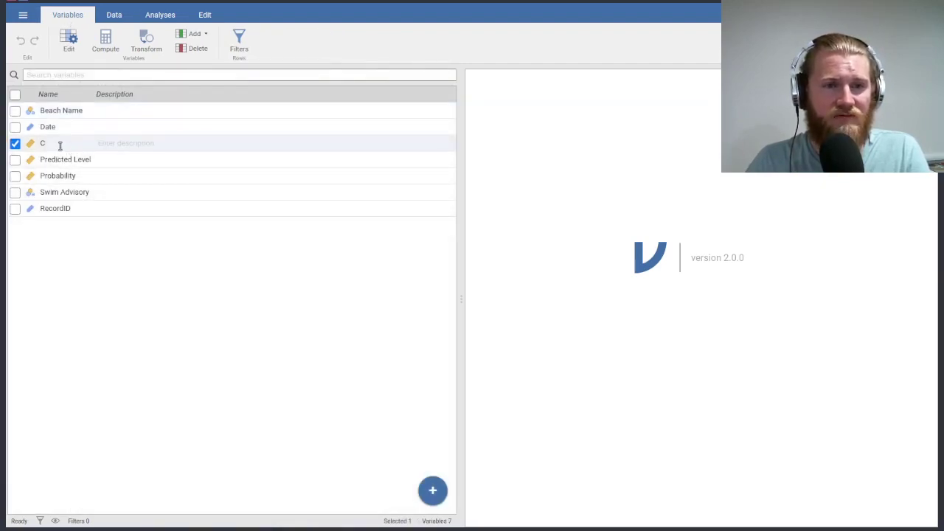
double_click(60, 145)
left_click(43, 322)
type("Date")
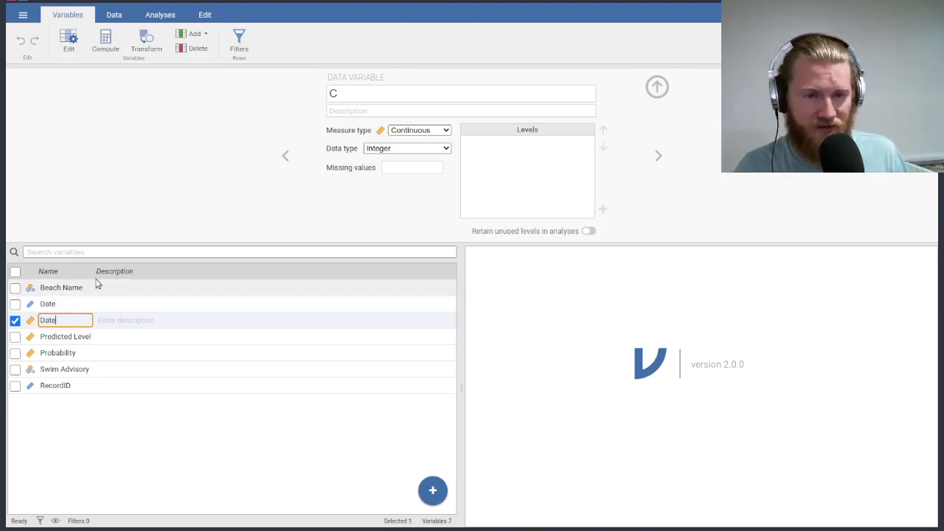
type(" Order")
key("Return")
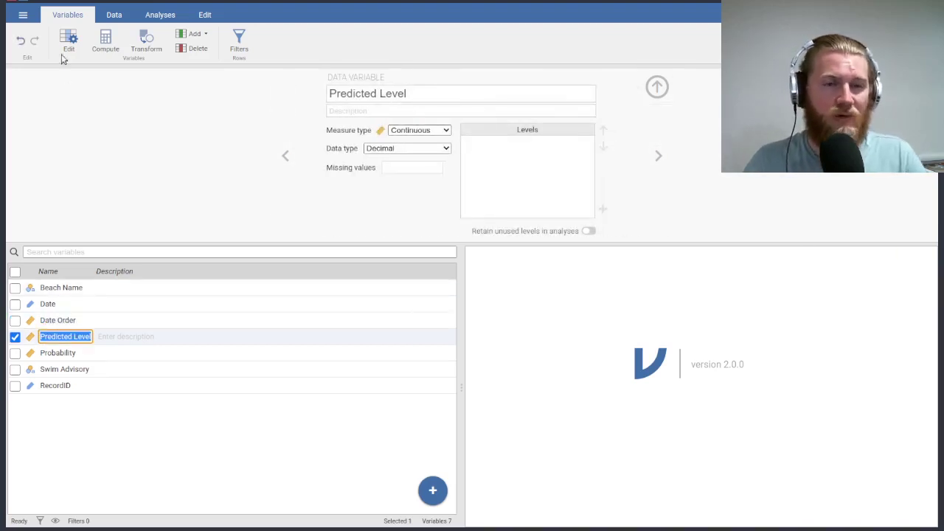
left_click(110, 18)
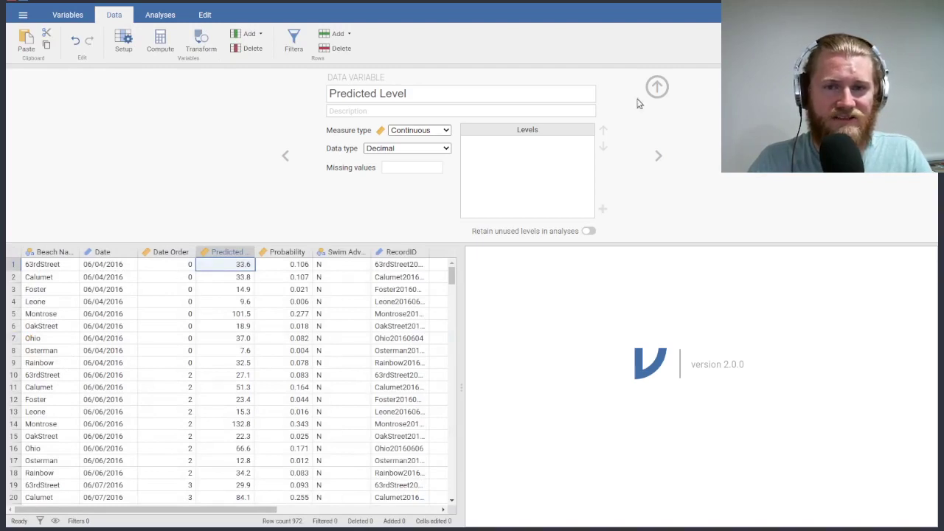
left_click(657, 87)
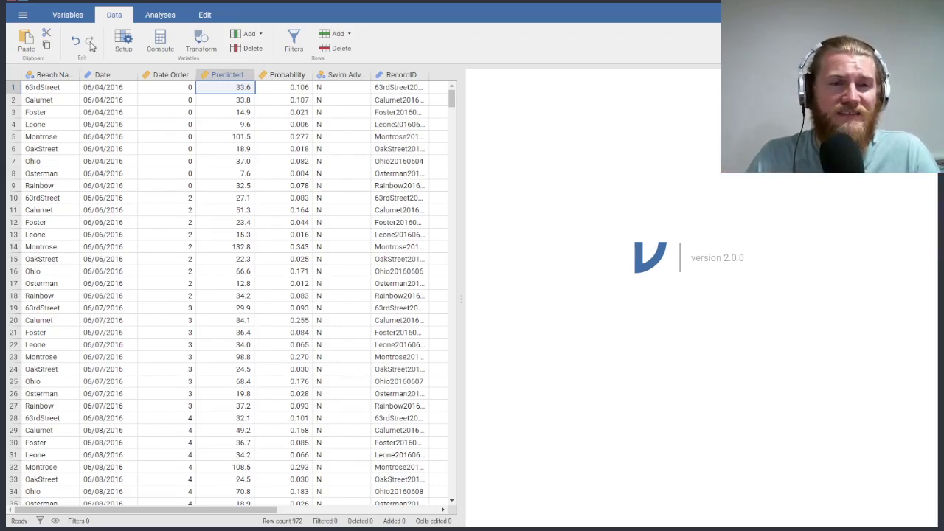
- Check Beach Name's measure type options, leaving it Nominal
left_click(76, 16)
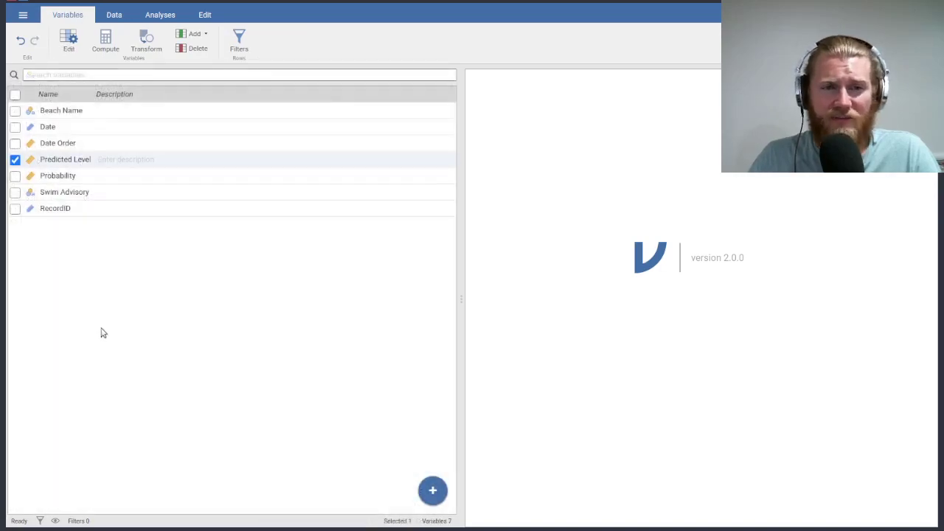
double_click(76, 115)
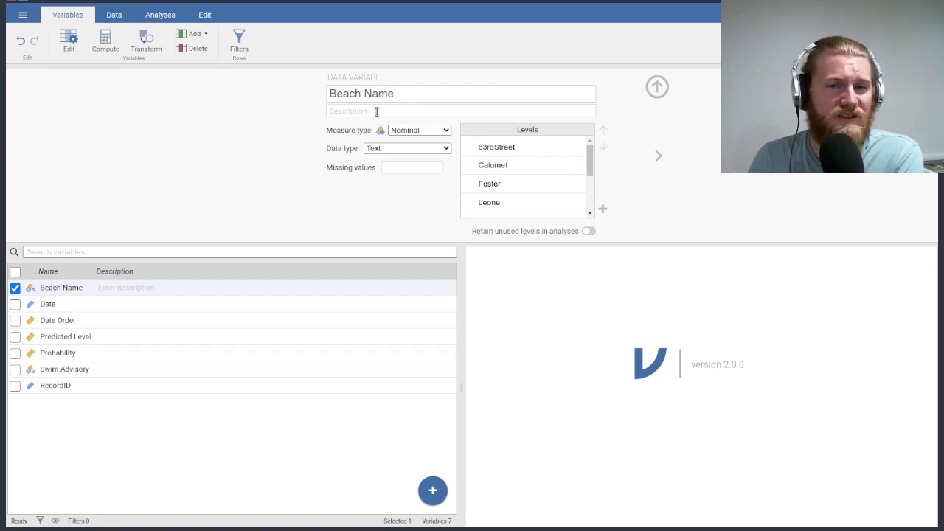
left_click(426, 133)
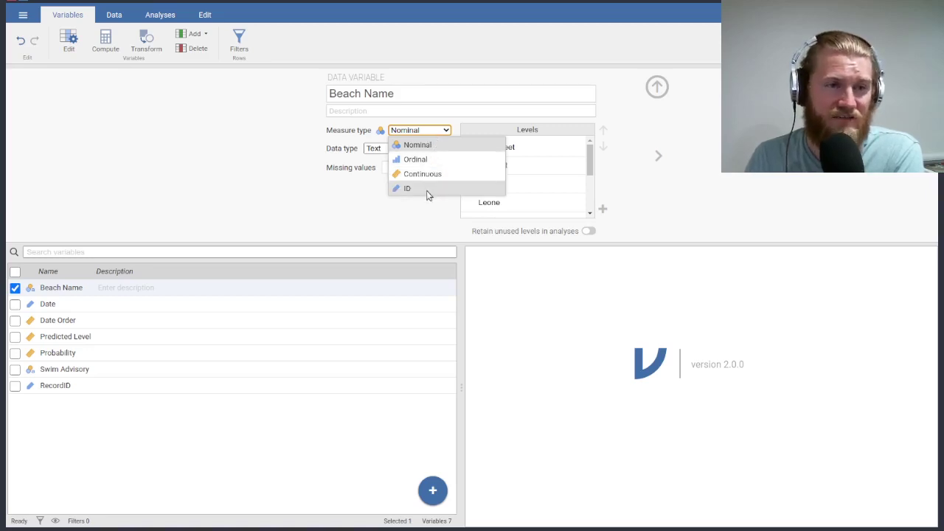
left_click(279, 137)
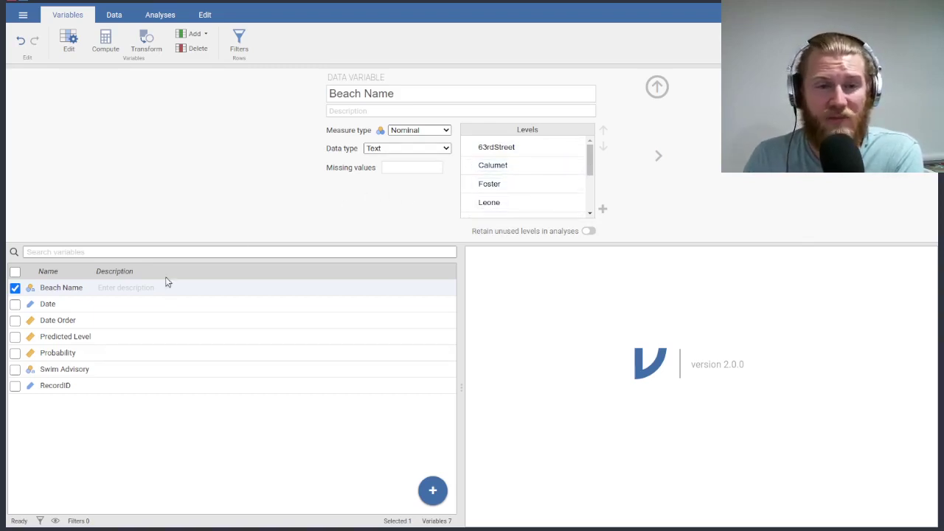
- Try Ordinal and then Nominal as Date's measure type, then set it back to ID
left_click(92, 308)
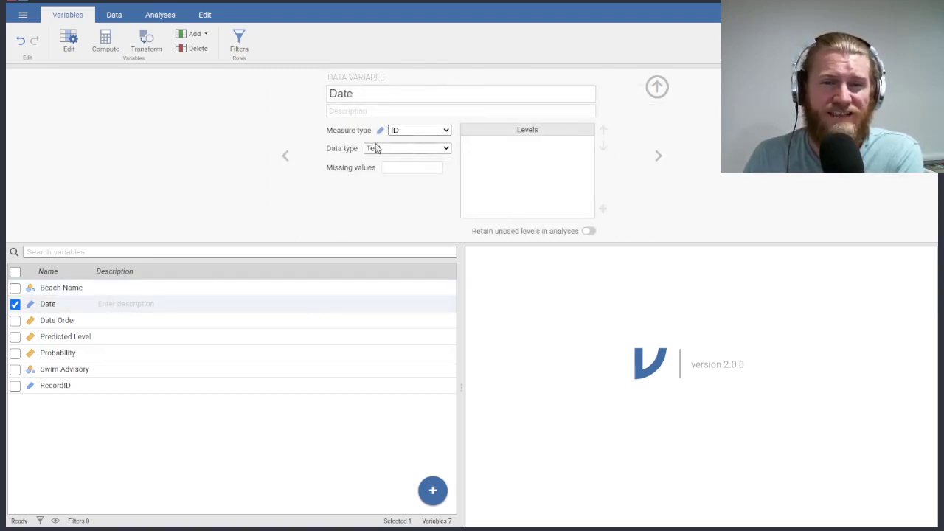
left_click(432, 133)
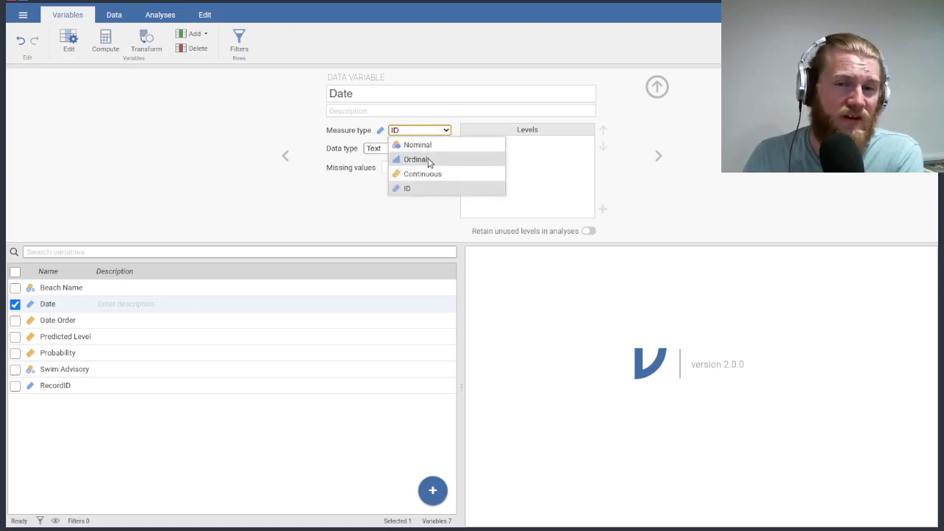
left_click(430, 160)
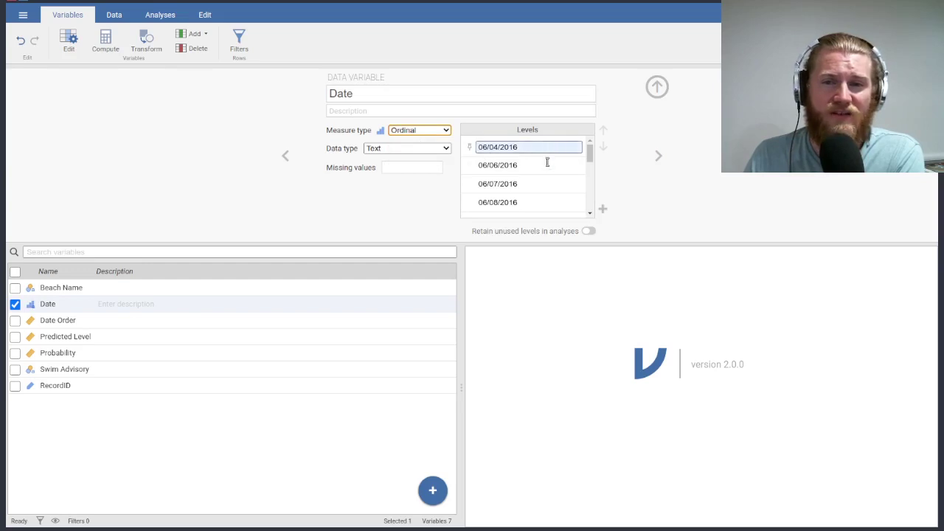
scroll(539, 171, "down", 2)
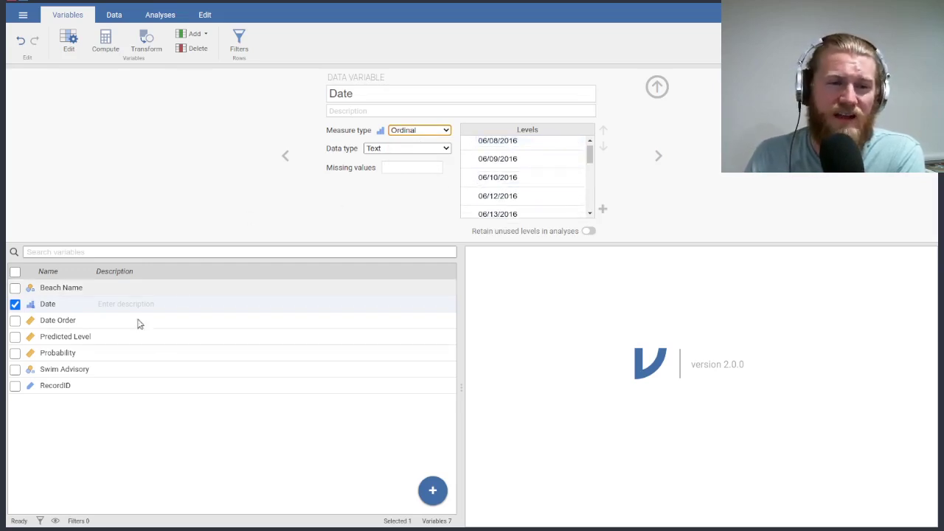
left_click(434, 132)
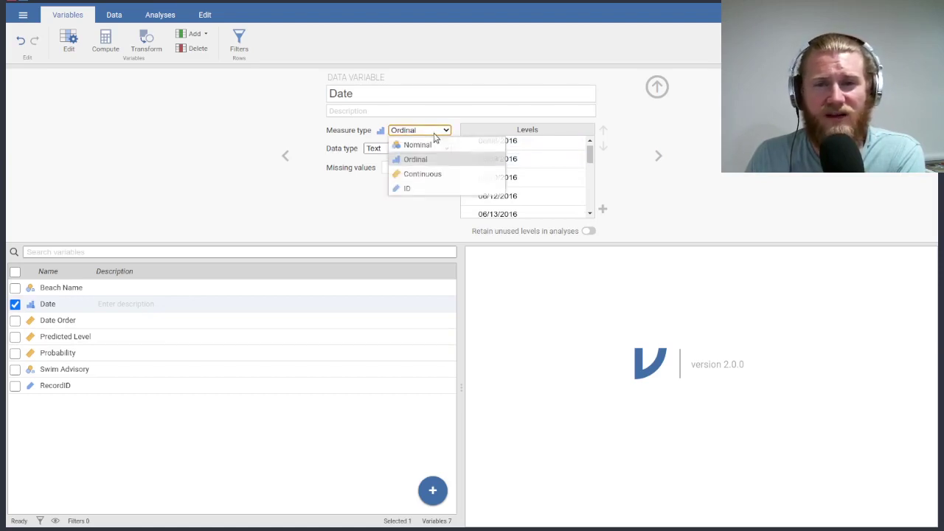
left_click(429, 146)
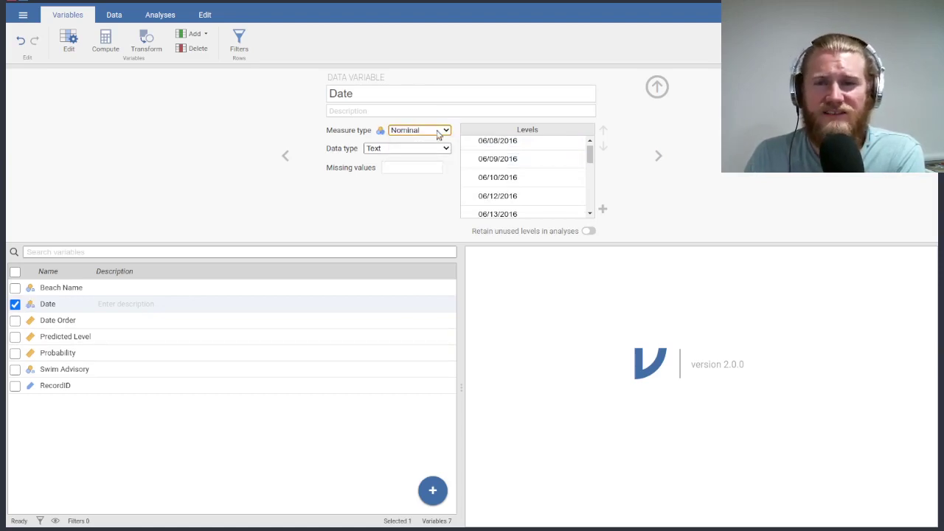
left_click(445, 131)
left_click(410, 183)
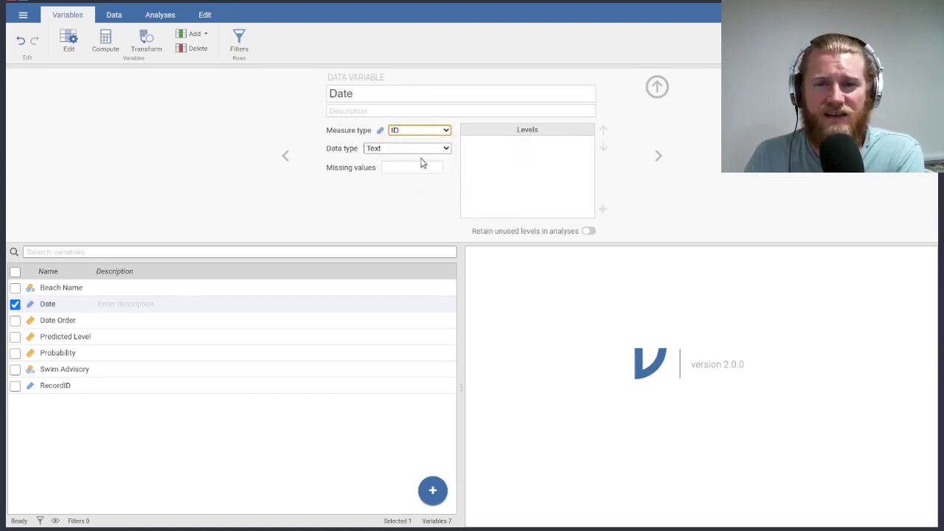
- Check Date Order's data type options, keeping it as Integer
left_click(102, 319)
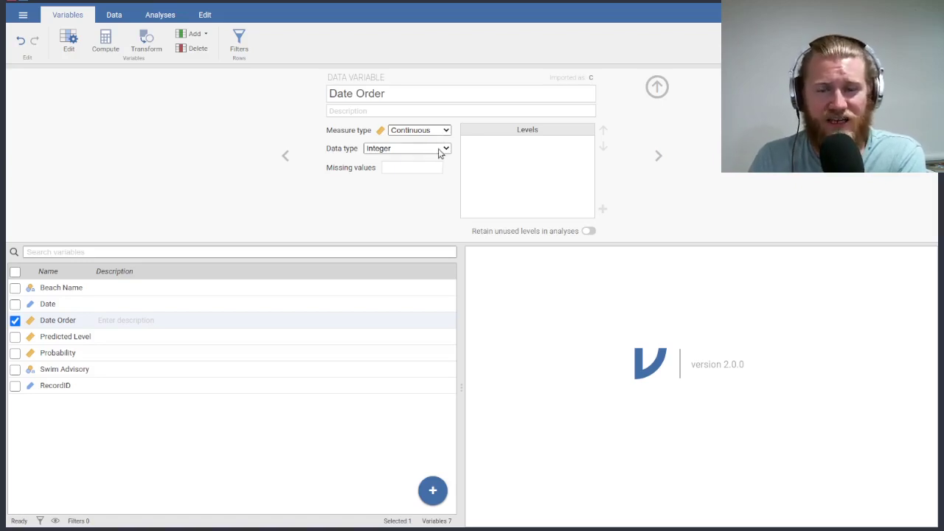
left_click(440, 150)
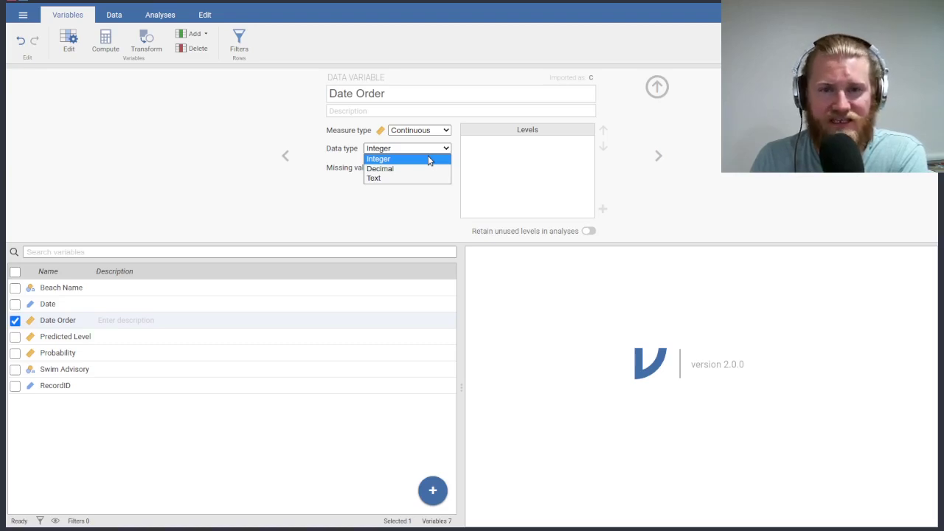
left_click(429, 160)
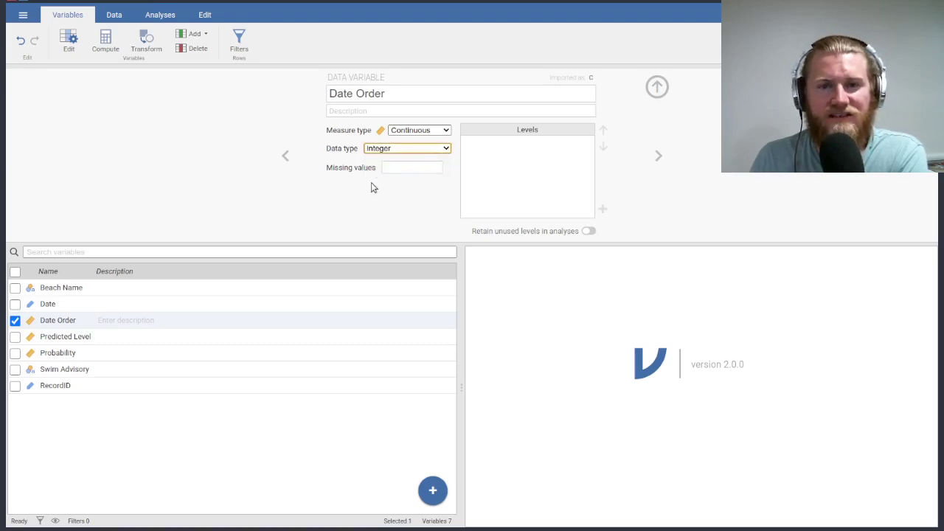
- Review the settings of Predicted Level, Probability, Swim Advisory and RecordID in turn
left_click(105, 342)
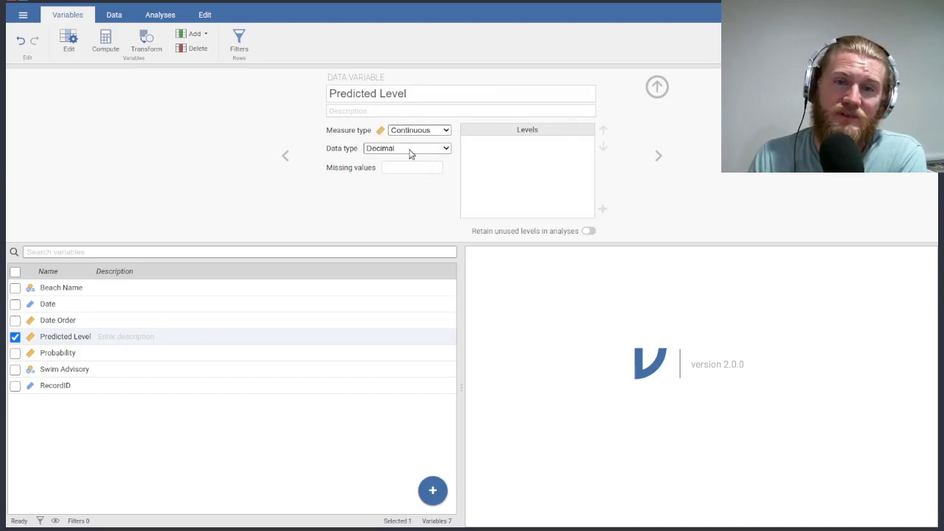
left_click(92, 356)
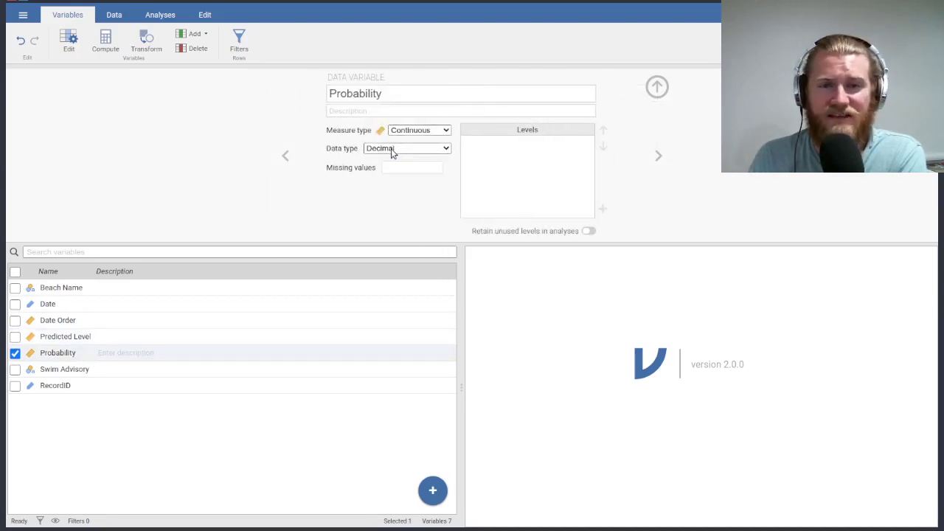
left_click(88, 373)
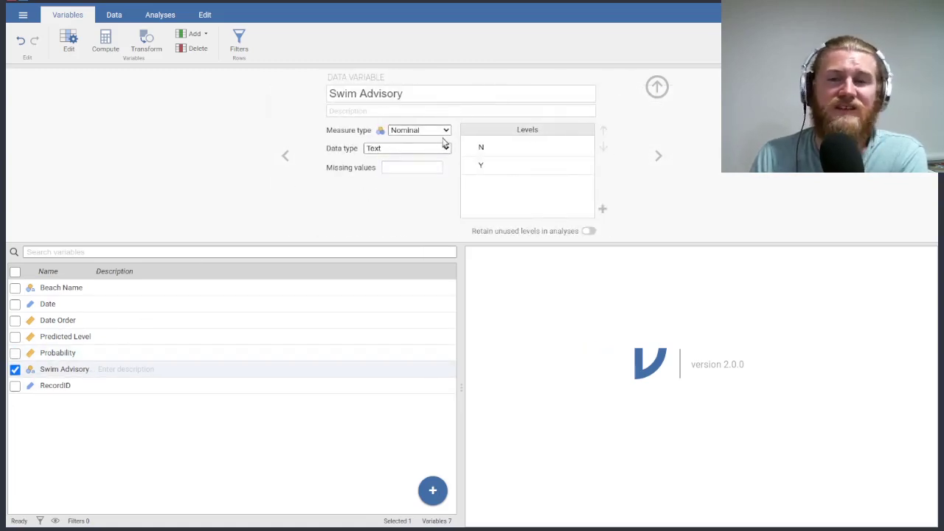
left_click(505, 150)
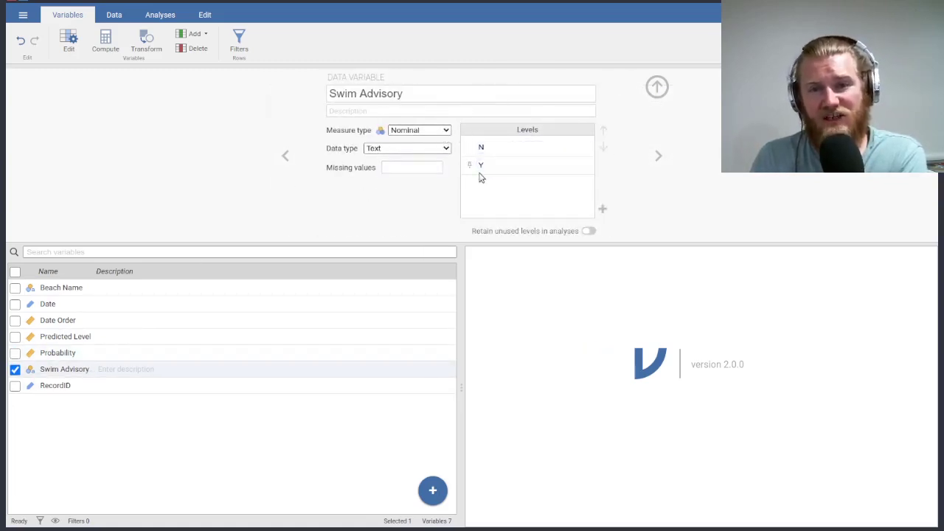
left_click(62, 388)
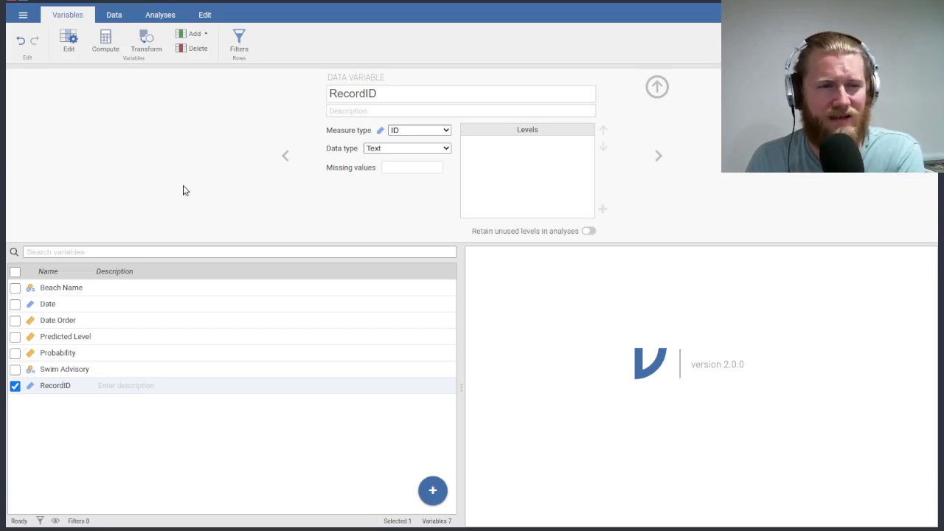
- Return to the spreadsheet and start a new Exploration > Descriptives analysis
left_click(120, 16)
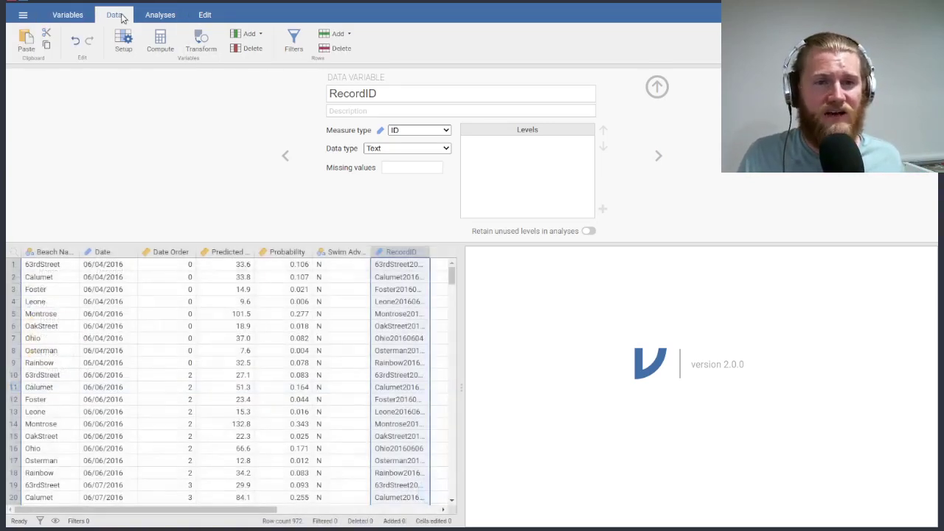
left_click(653, 86)
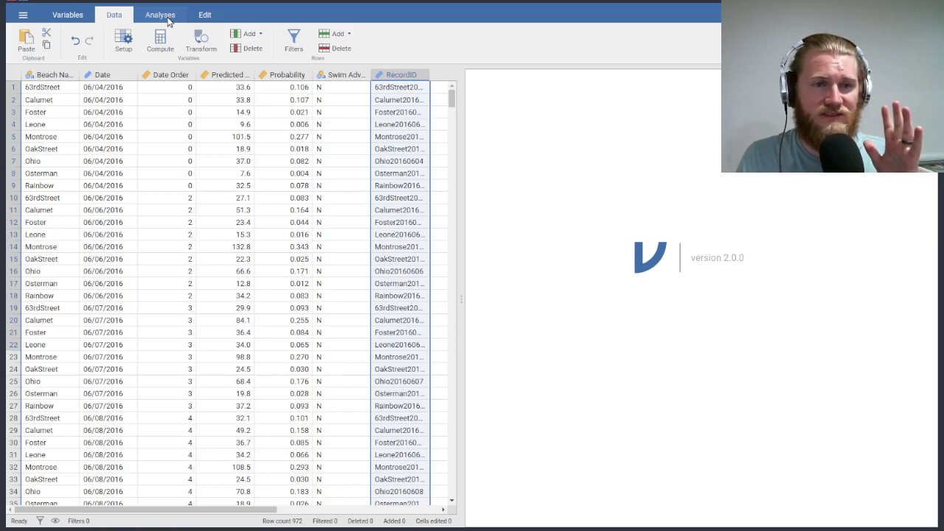
left_click(164, 16)
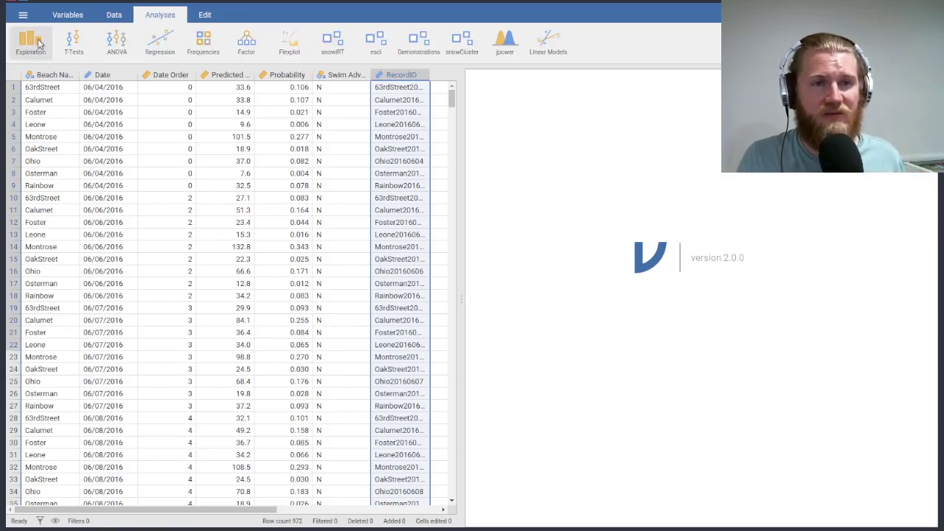
left_click(39, 44)
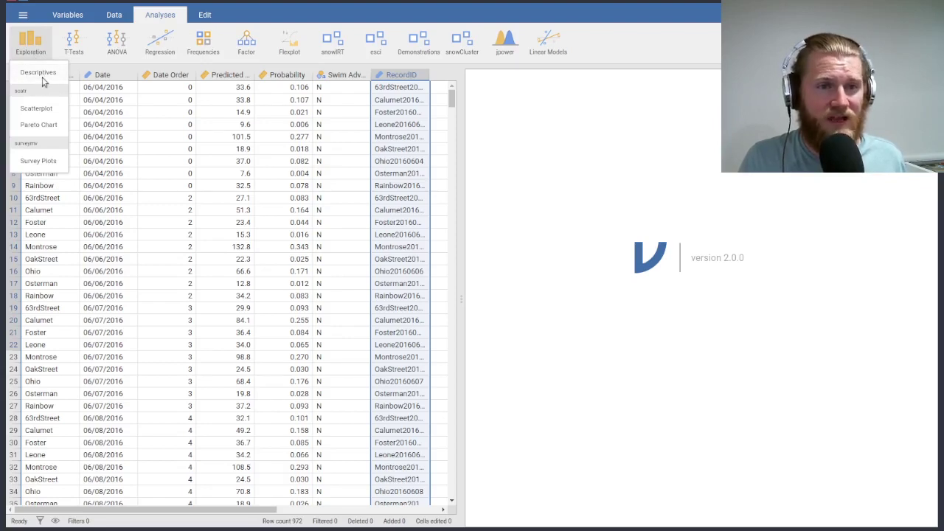
left_click(42, 76)
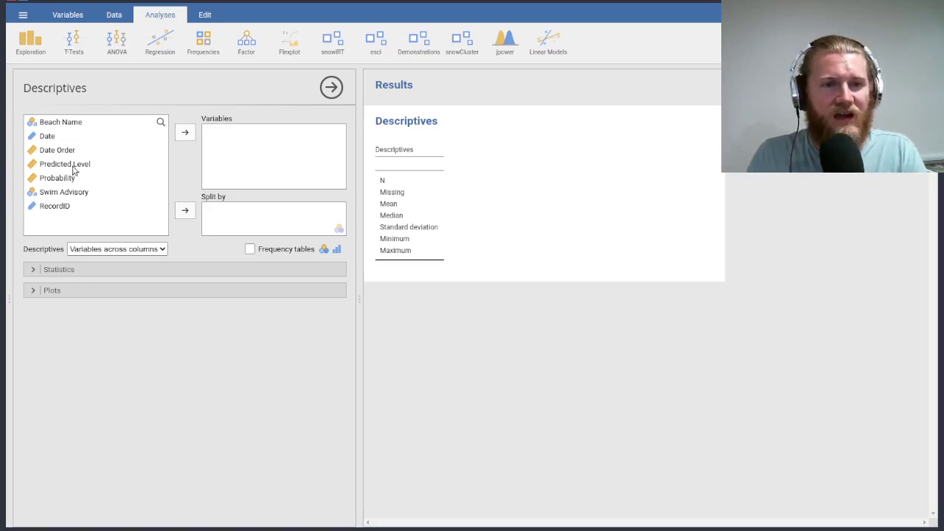
- Add Predicted Level and Probability to Descriptives and uncheck mean, median and standard deviation
left_click_drag(72, 165, 254, 151)
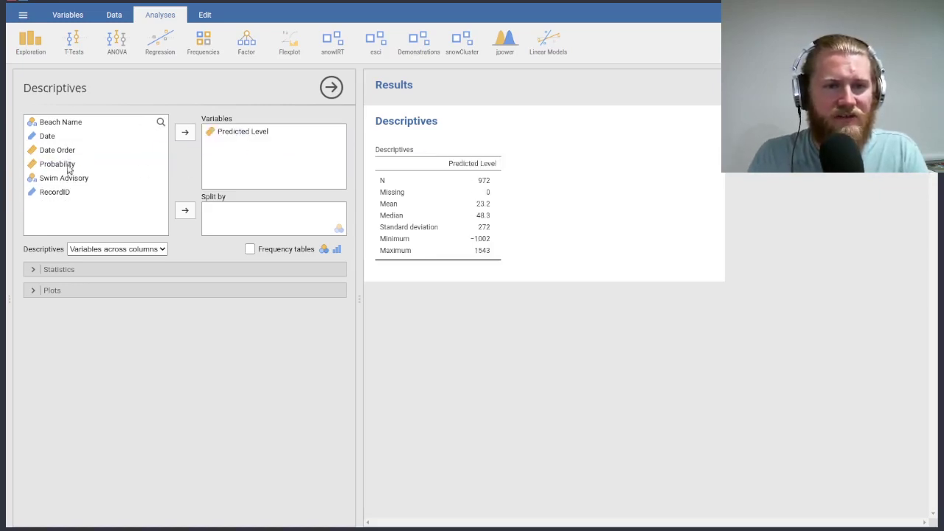
left_click_drag(69, 164, 228, 158)
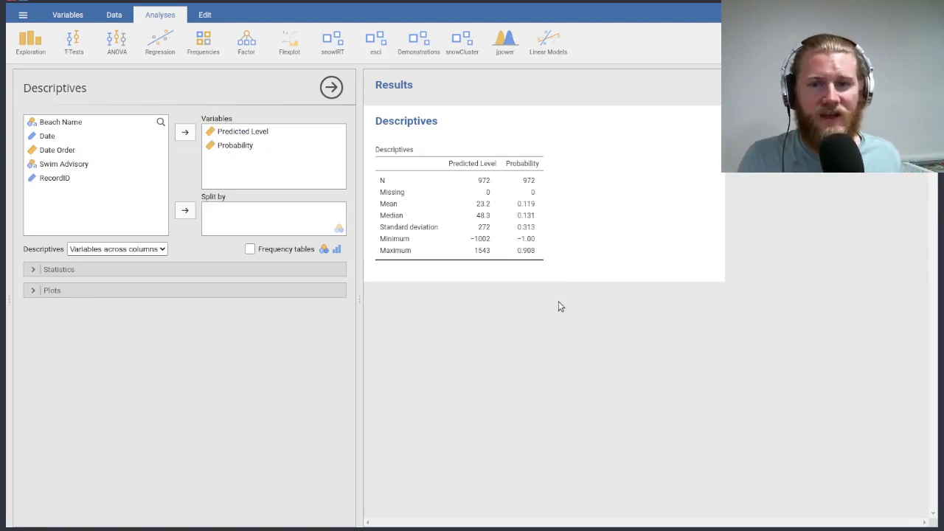
left_click(34, 274)
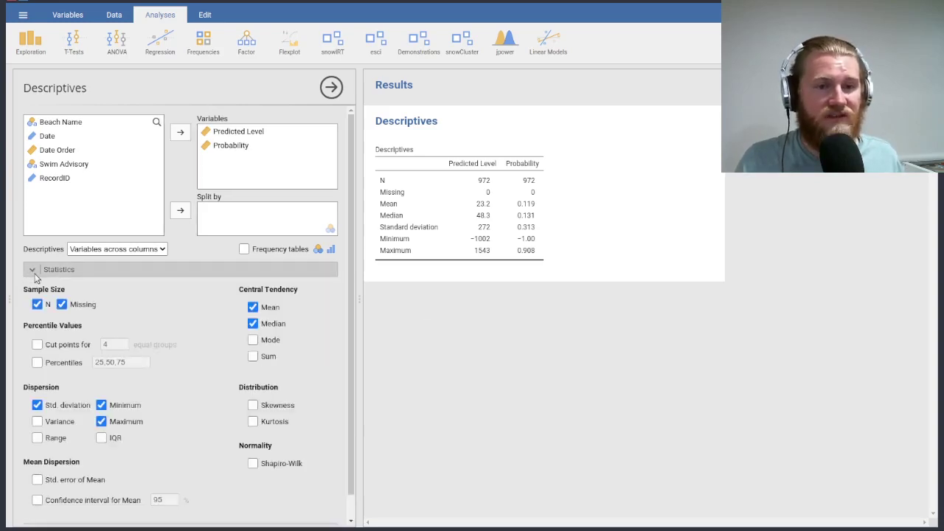
left_click(37, 405)
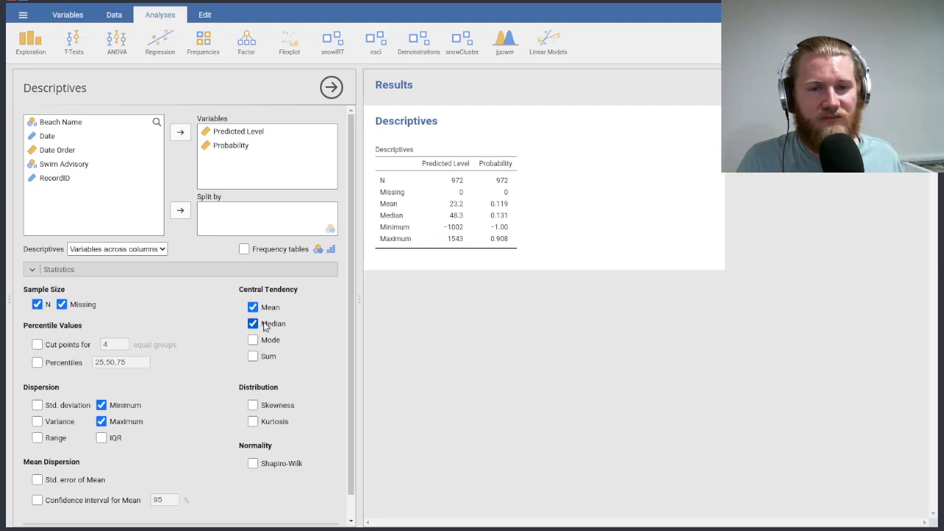
left_click(254, 324)
left_click(253, 307)
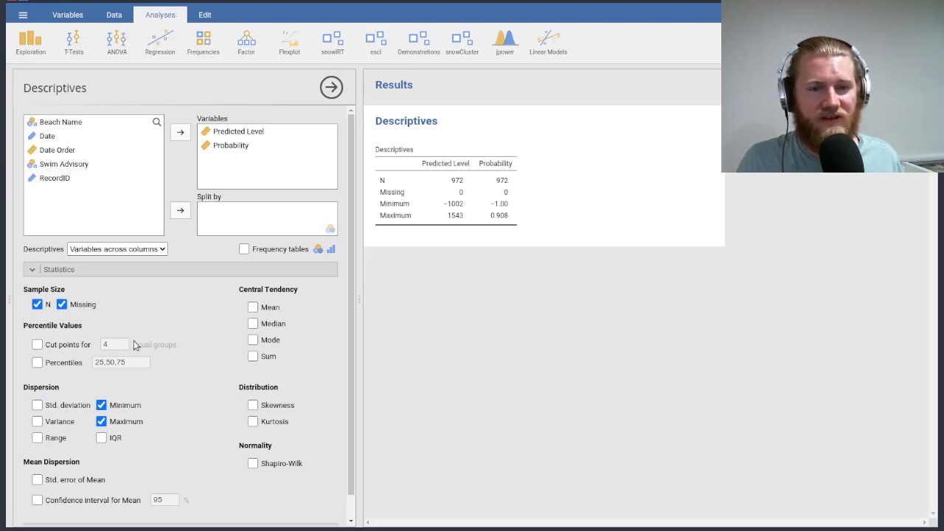
- Uncheck Missing so the table shows only N 972, minimum −1002/−1.00 and maximum 1543/0.908
left_click(92, 304)
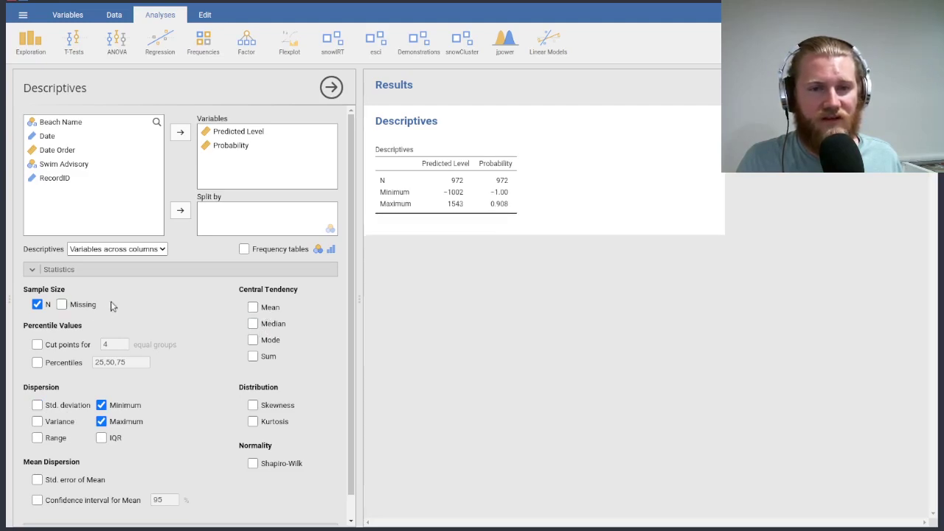
left_click(502, 358)
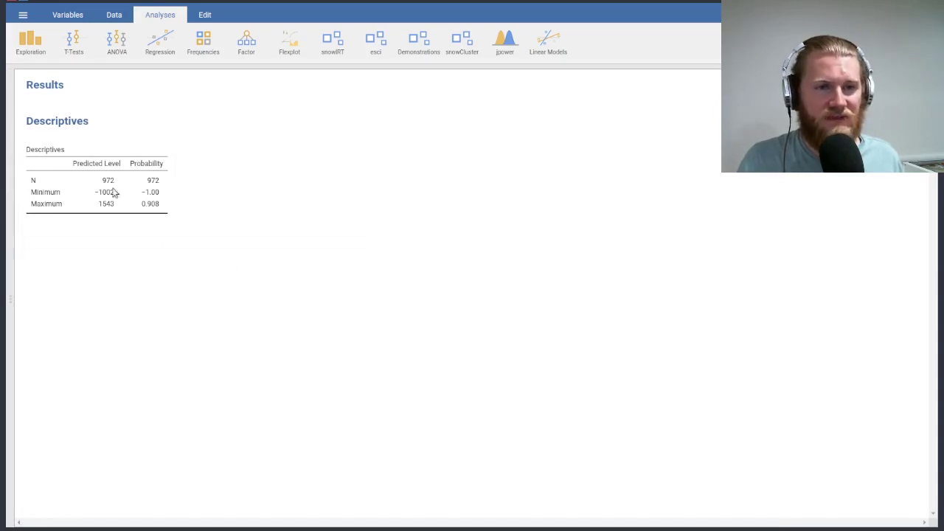
left_click(187, 208)
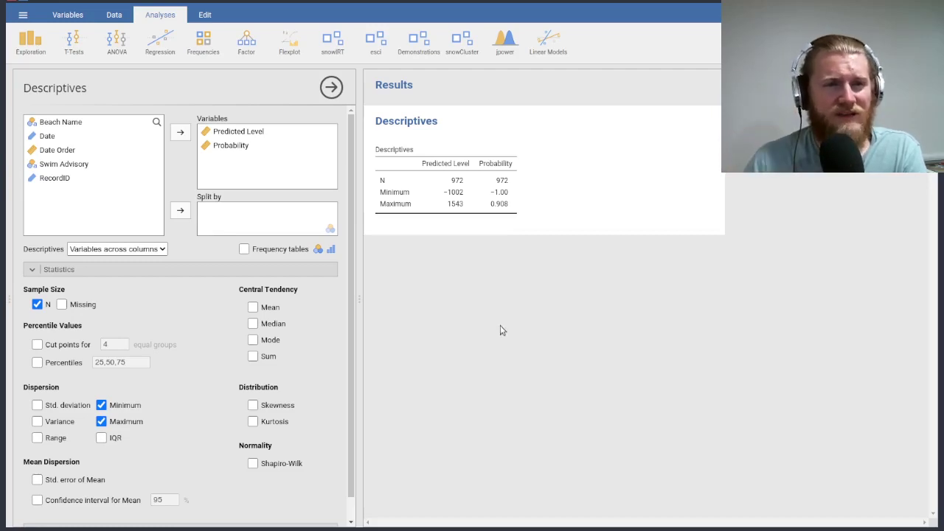
- In the spreadsheet, select the −1000 and −1.000 Predicted Level and Probability cells in rows 109–117
left_click(113, 16)
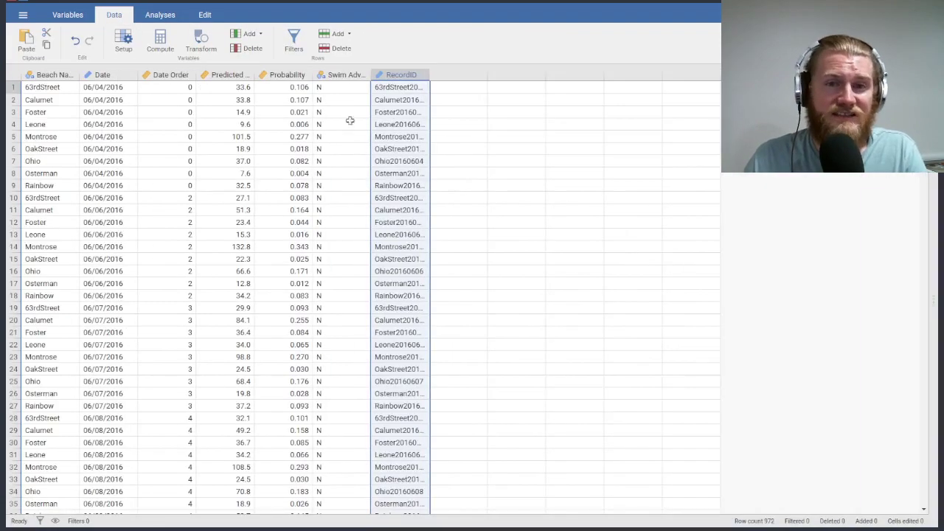
scroll(233, 139, "down", 7)
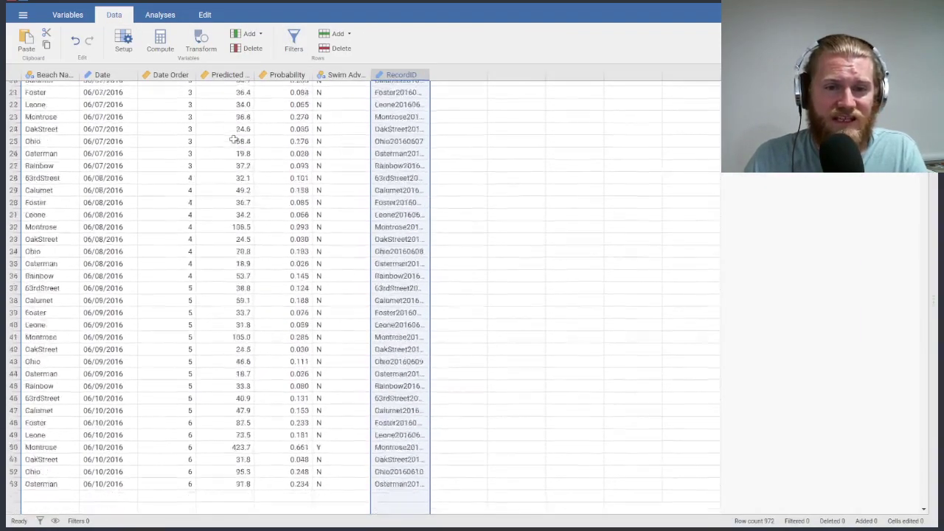
scroll(233, 139, "down", 16)
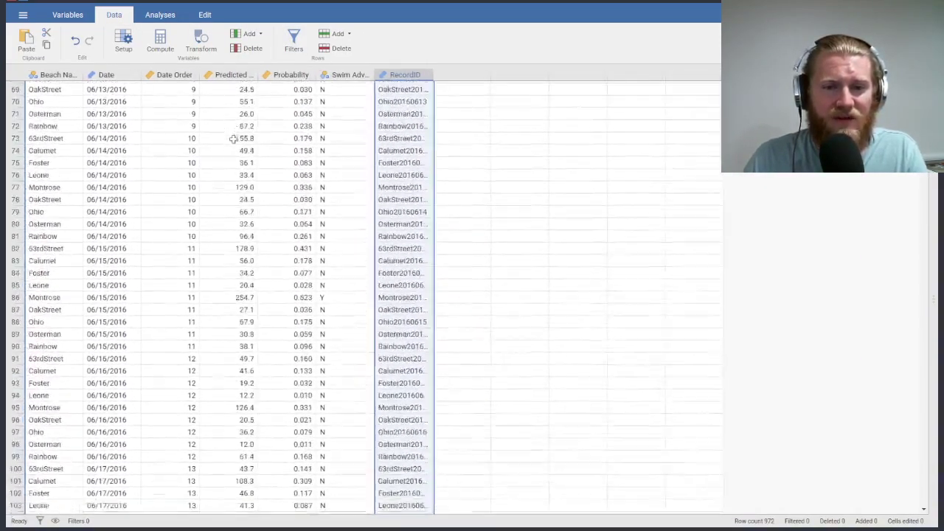
scroll(233, 139, "down", 10)
left_click(290, 204)
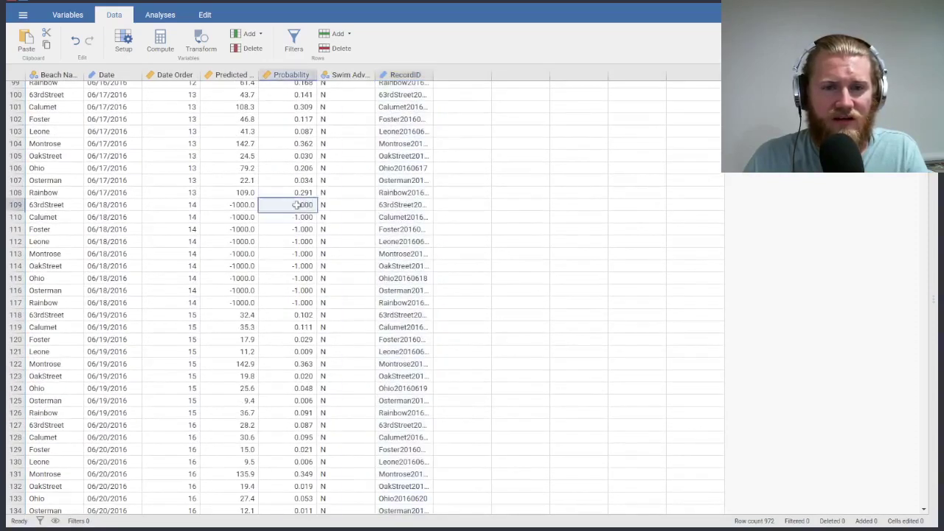
left_click_drag(290, 204, 259, 298)
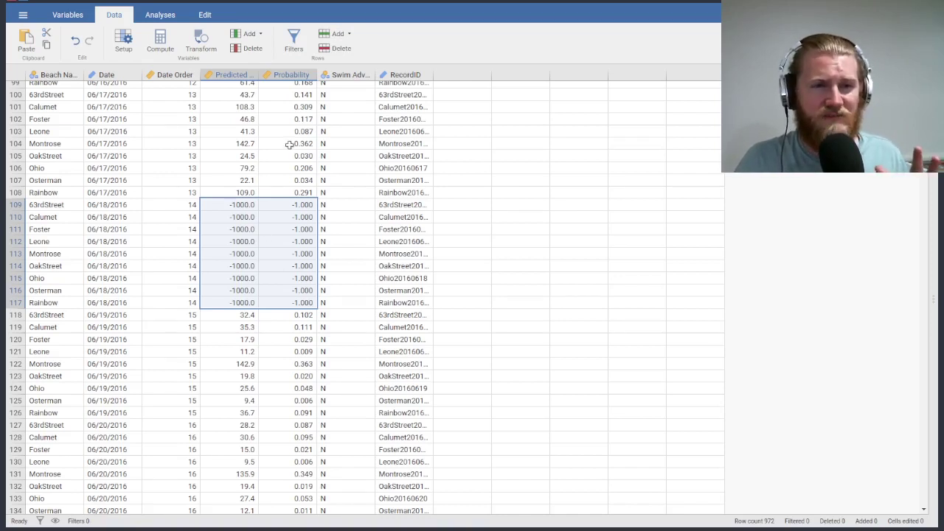
- Add a row filter 'Probability >= 0' described as 'clean up the weird values'
left_click(298, 44)
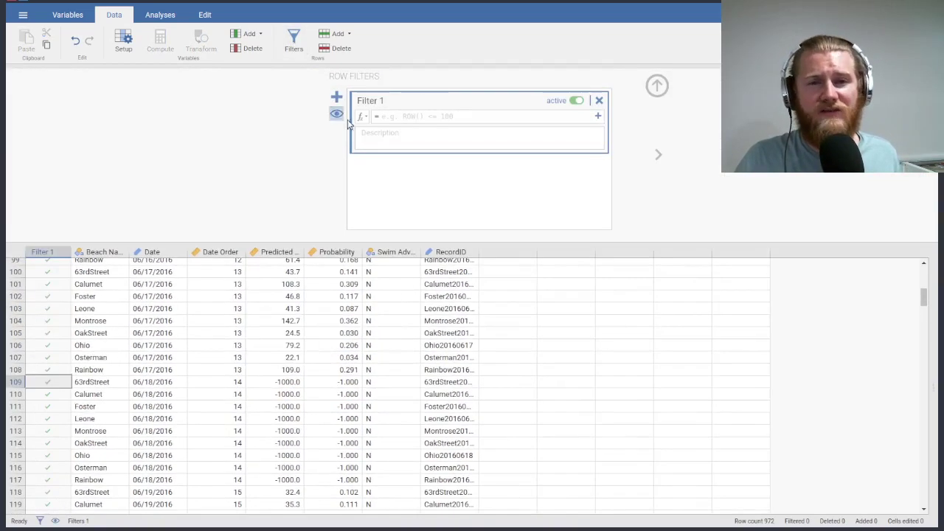
left_click(424, 118)
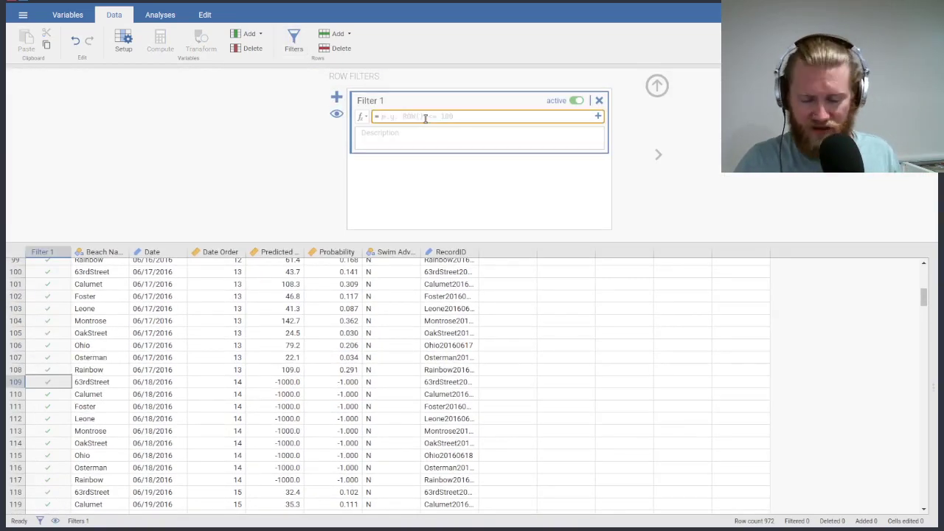
type("Probability >=")
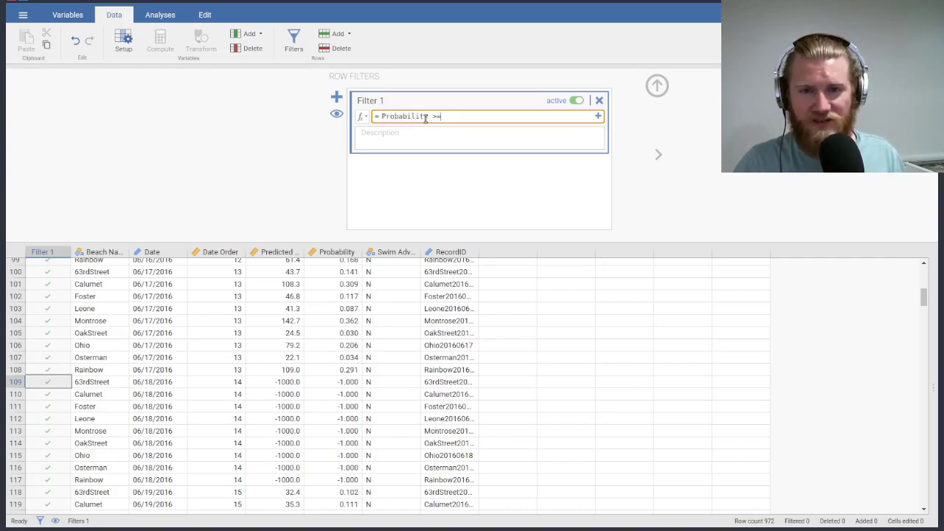
type(" 0")
key("Return")
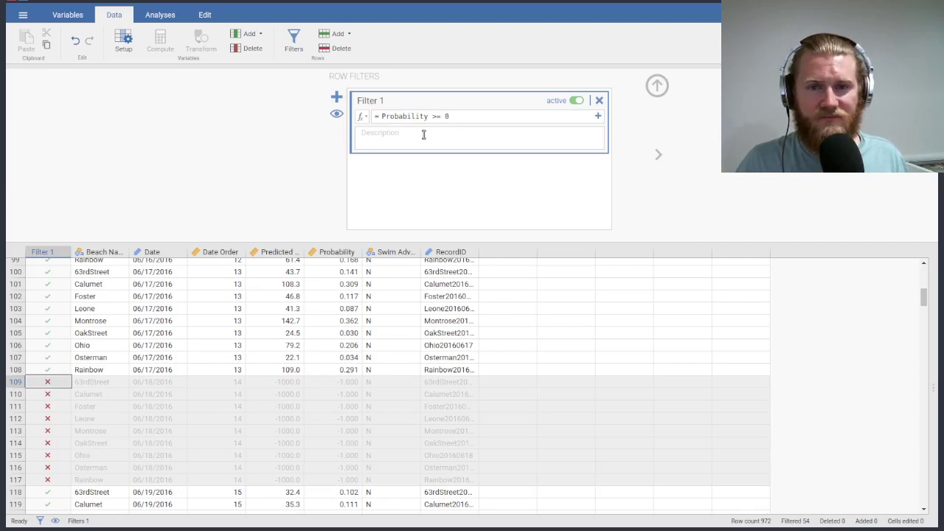
left_click(424, 134)
type("clean up the")
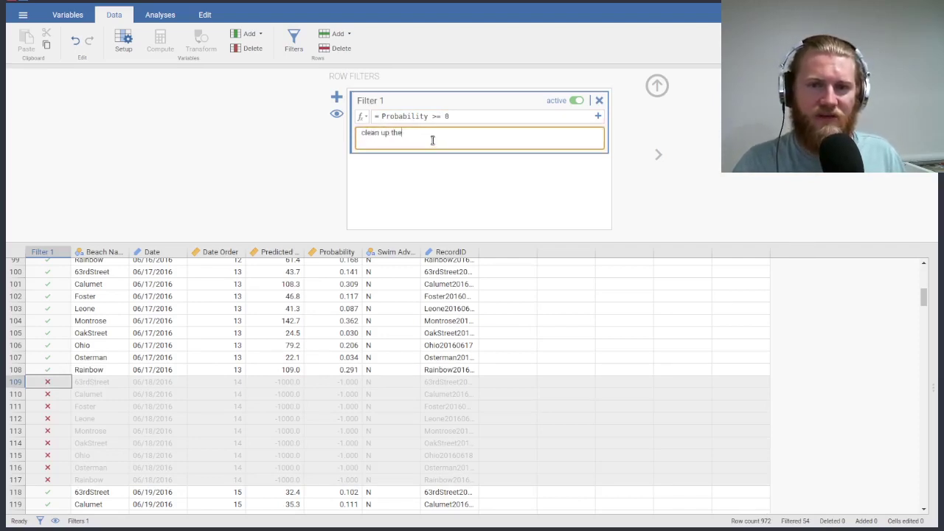
type(" weird values")
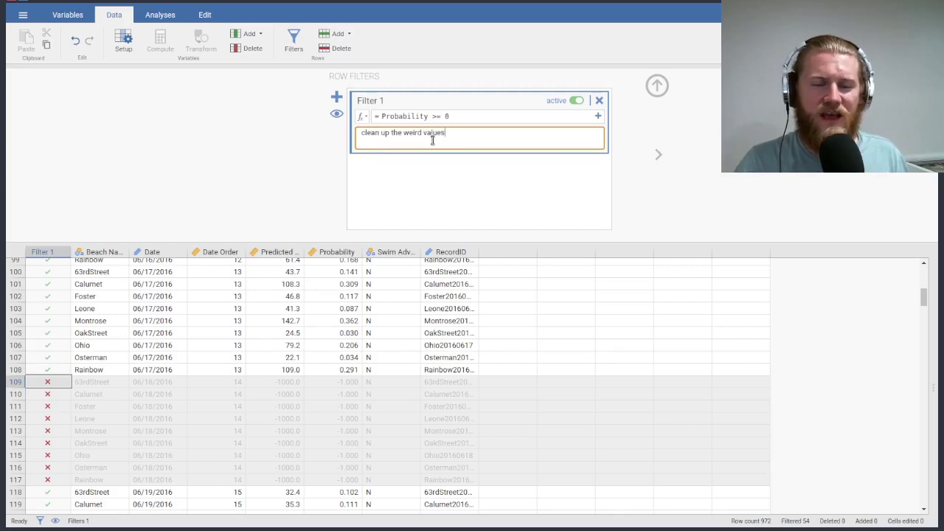
scroll(112, 427, "down", 2)
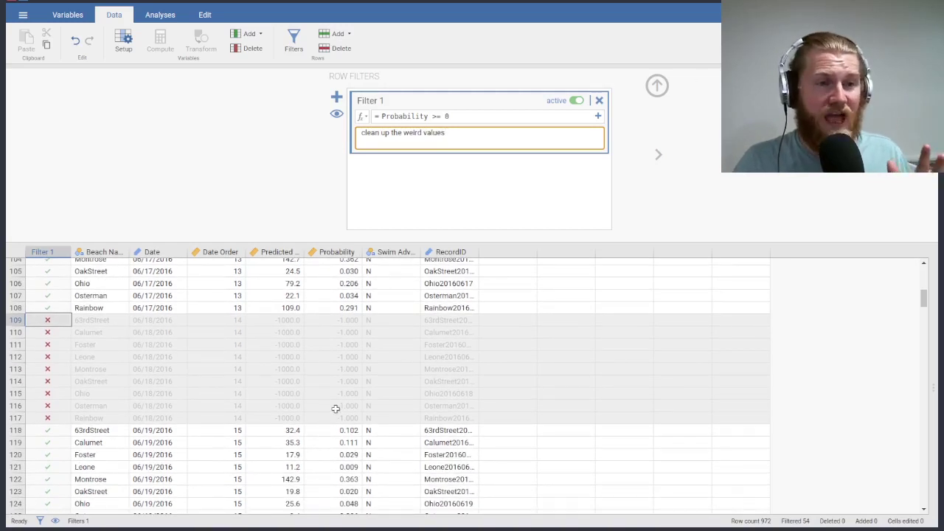
left_click(657, 85)
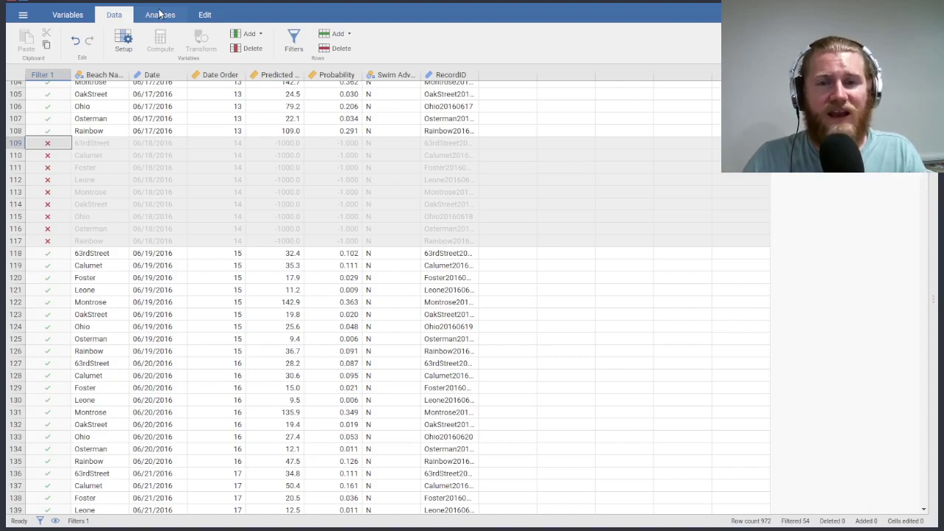
- Reopen the Descriptives results, now showing N 918 and Predicted Level minimum 7.60
left_click(160, 13)
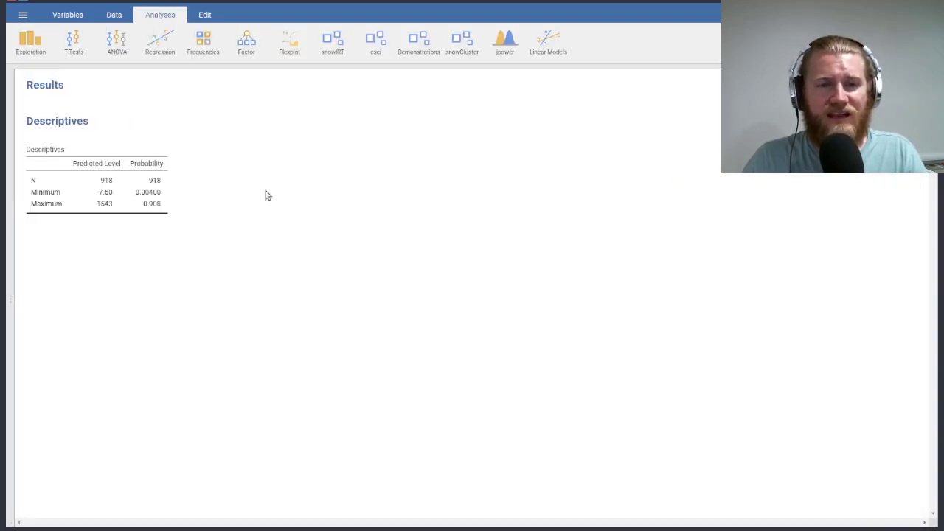
left_click(281, 198)
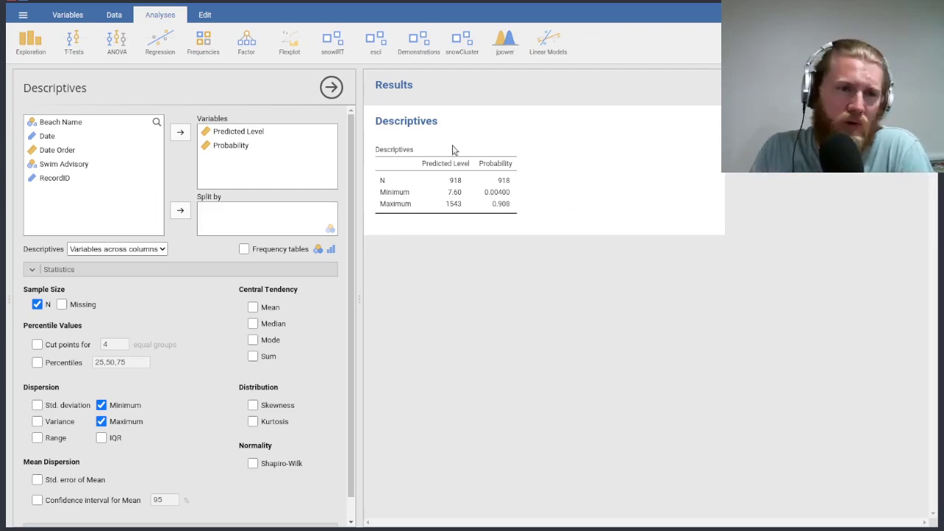
- Append a new transformed variable after RecordID and open its setup
left_click(114, 16)
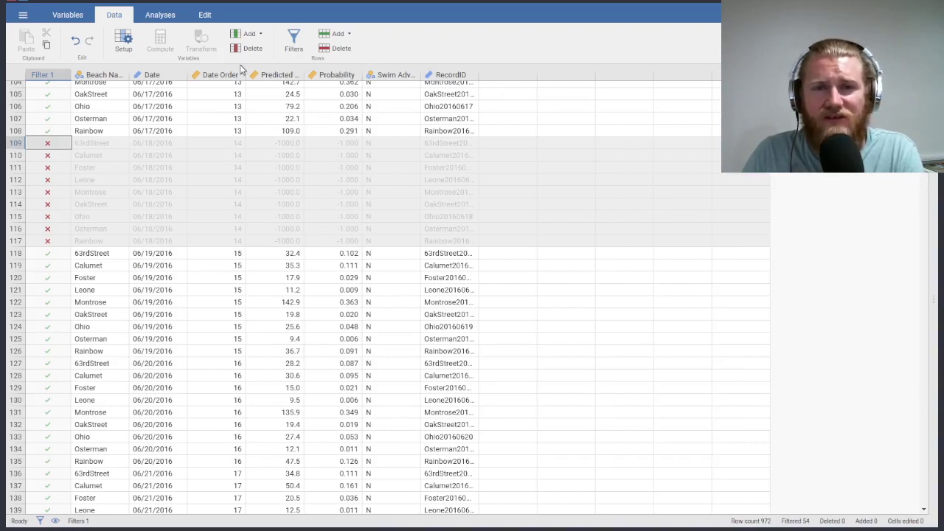
left_click(257, 35)
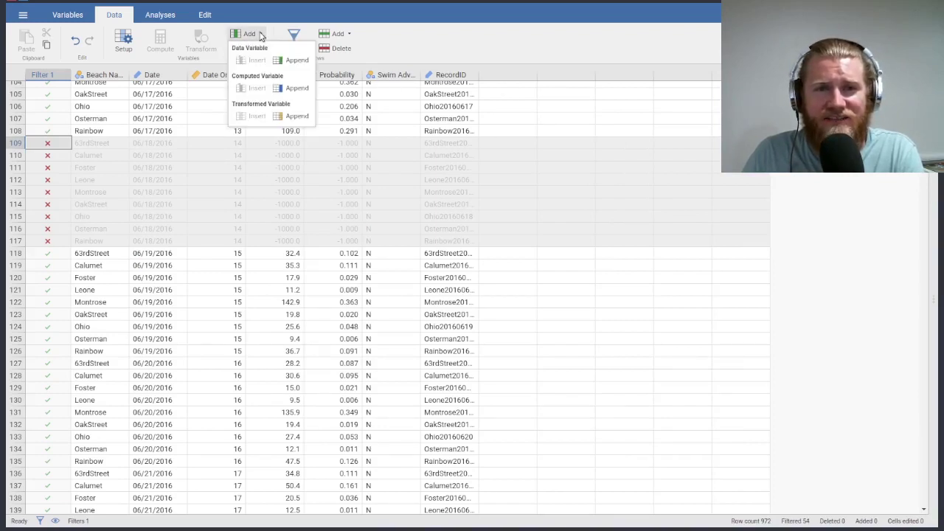
left_click(293, 118)
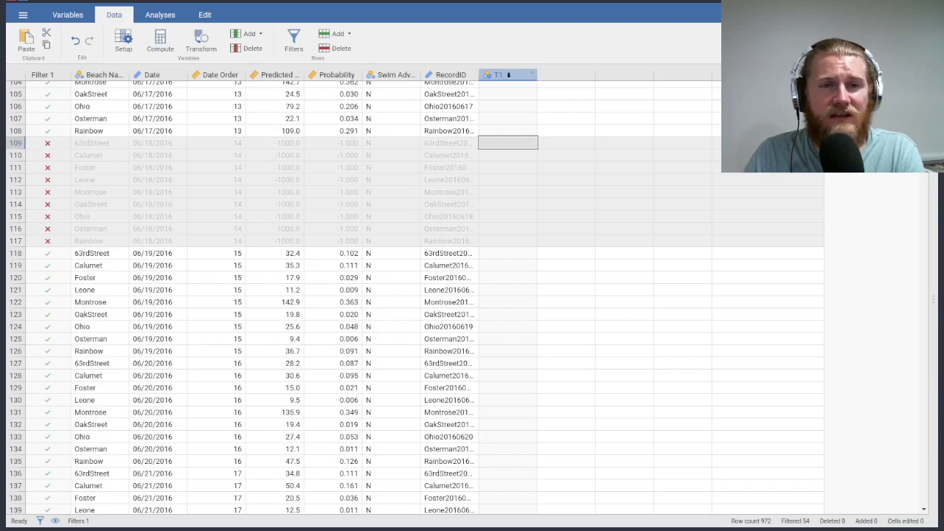
left_click(124, 49)
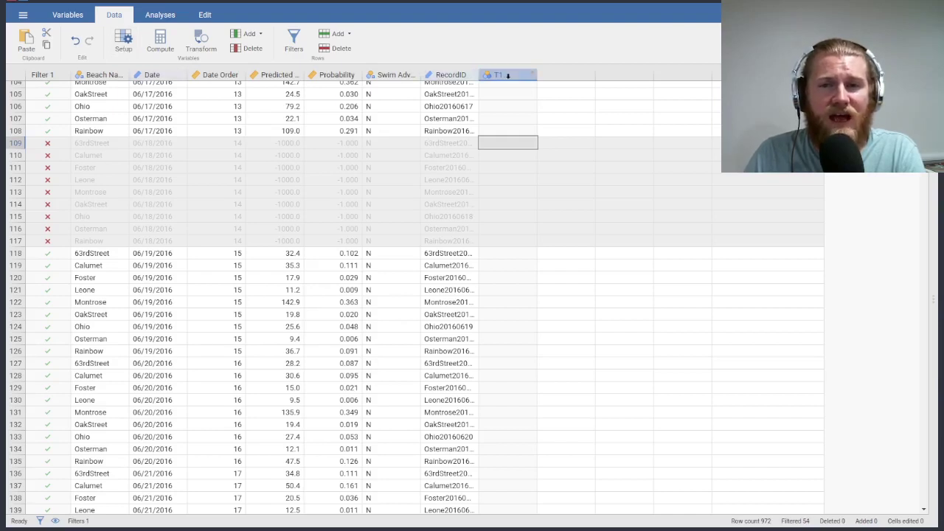
left_click(123, 40)
- Name the transformed variable 'E. Coli Levels' and set Predicted Level as its source variable
left_click(375, 92)
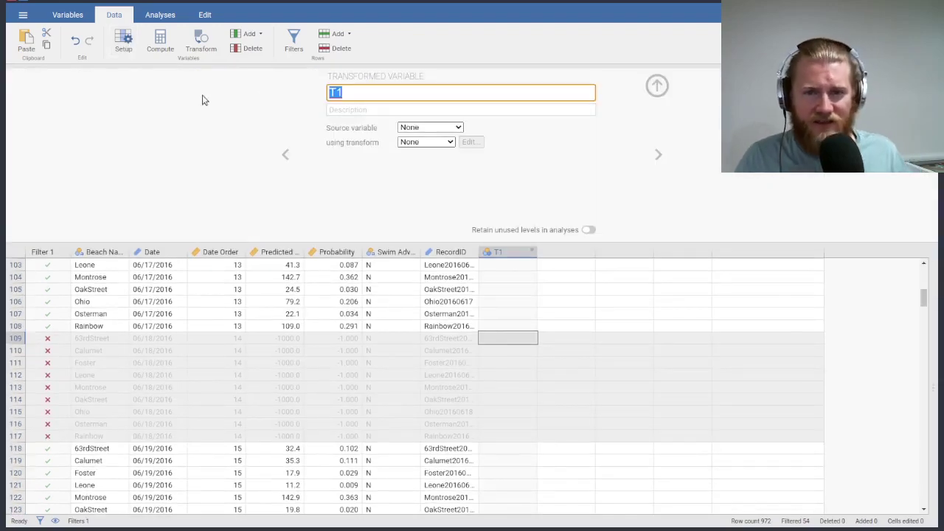
type("E")
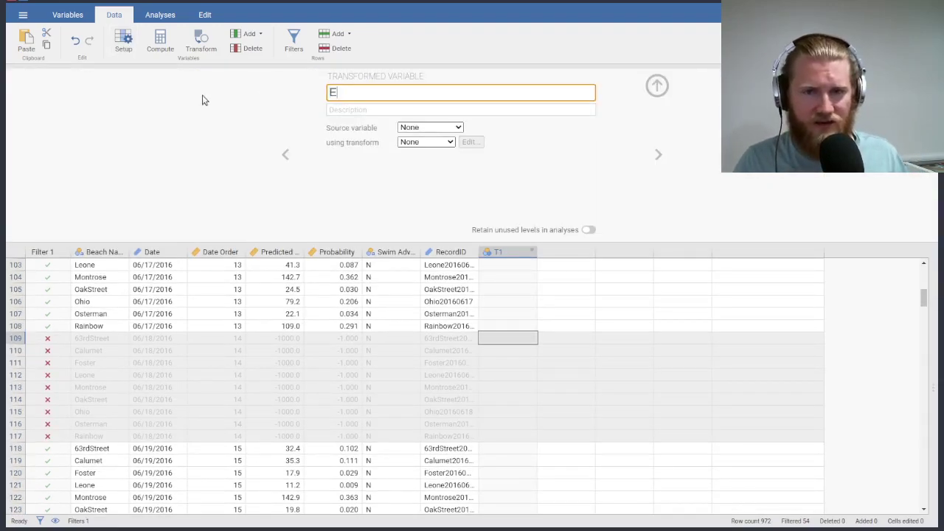
type(". Coli Levels")
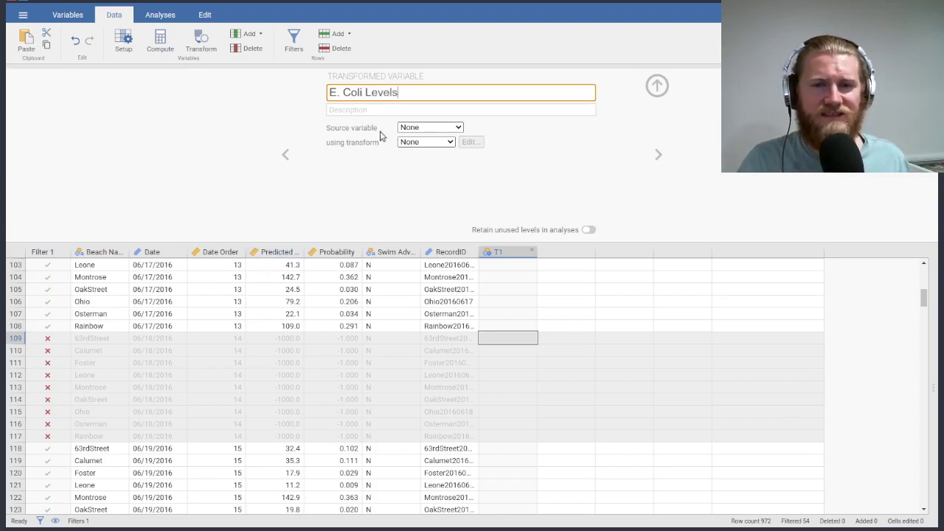
left_click(424, 129)
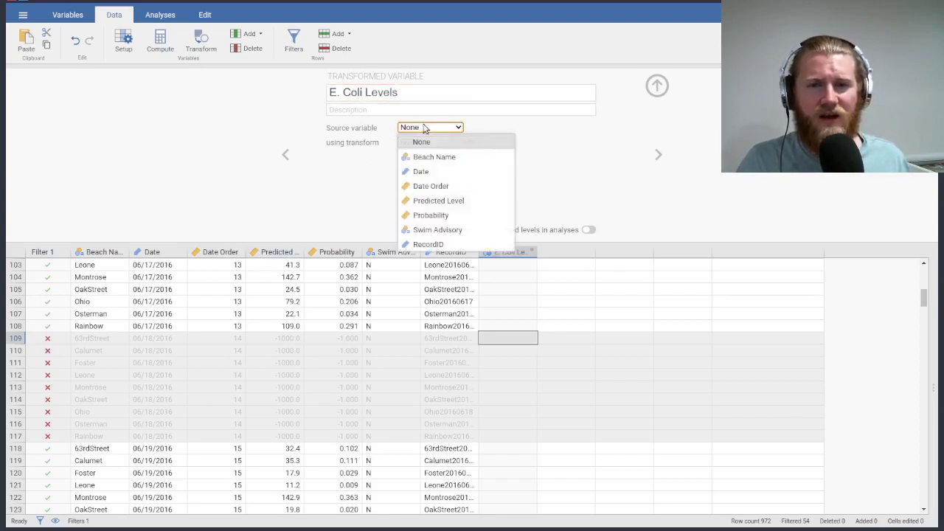
left_click(442, 204)
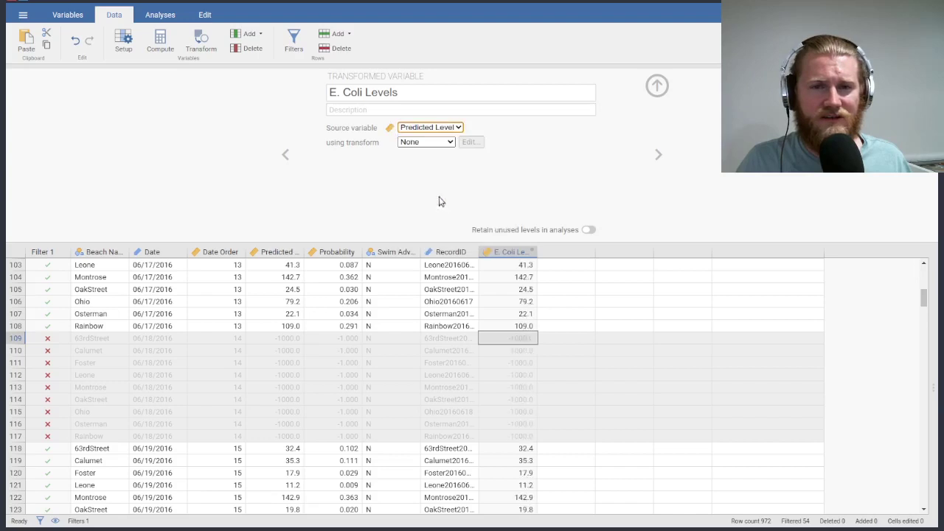
left_click(428, 144)
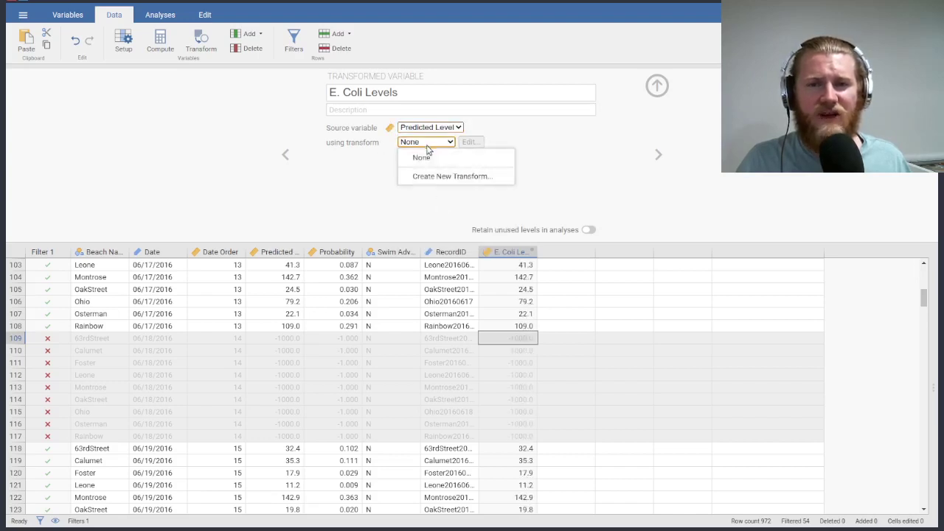
- Create a new transform named 'Low Medium High'
left_click(463, 180)
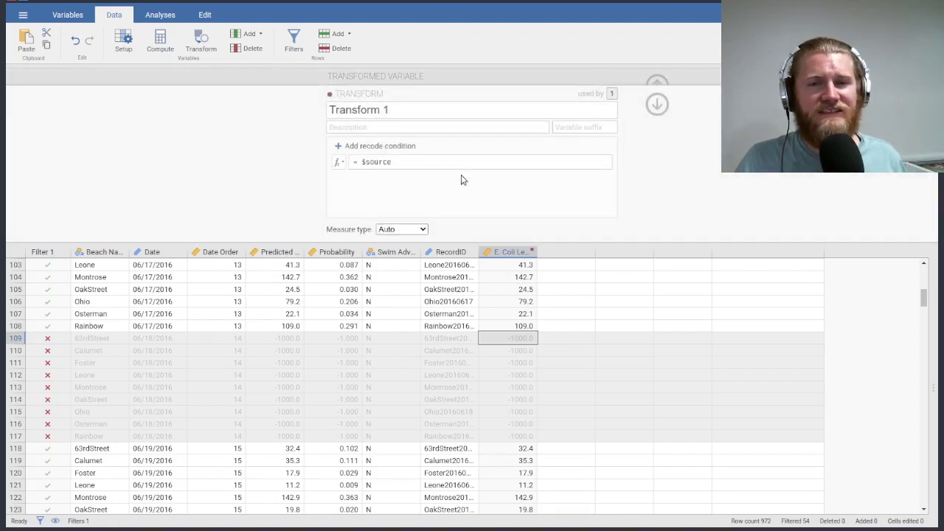
left_click(405, 112)
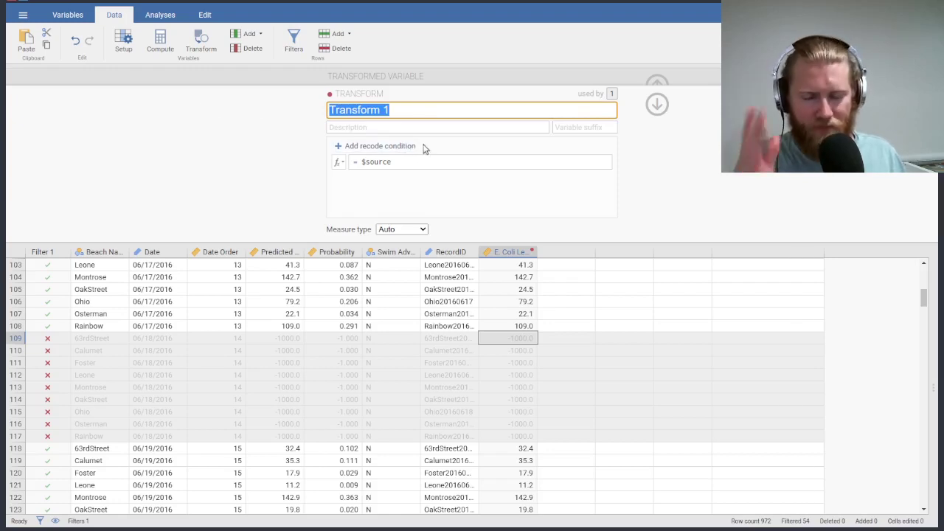
type("Low Medium High")
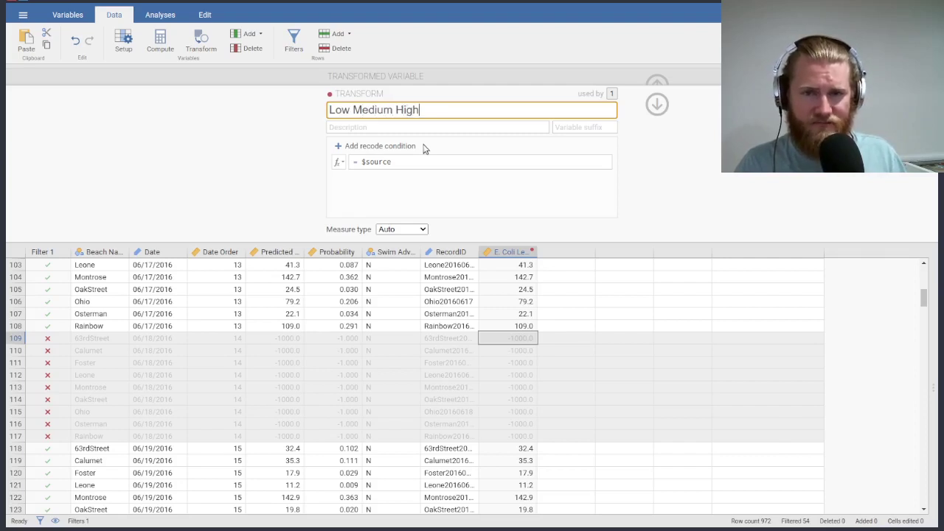
key("Tab")
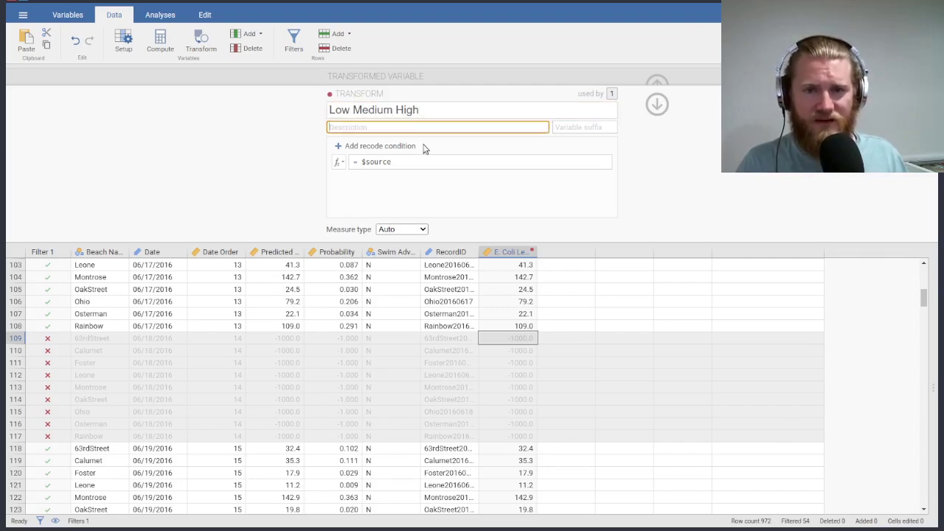
- Reopen the Low Medium High transform from the E. Coli Levels variable setup
left_click(168, 15)
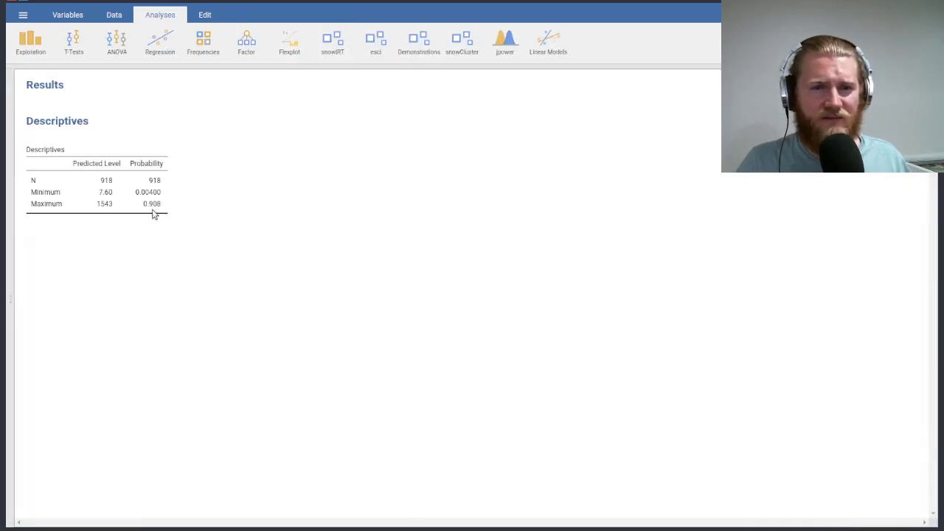
left_click(105, 16)
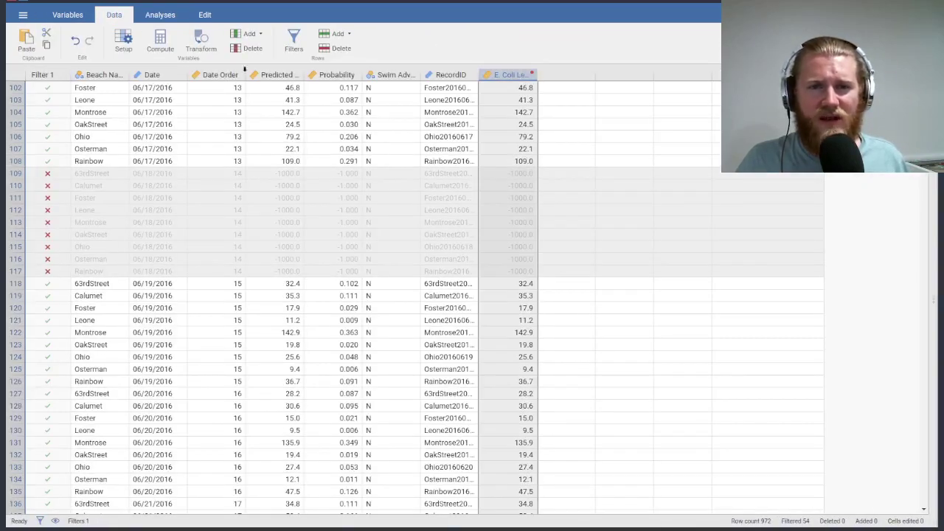
left_click(124, 39)
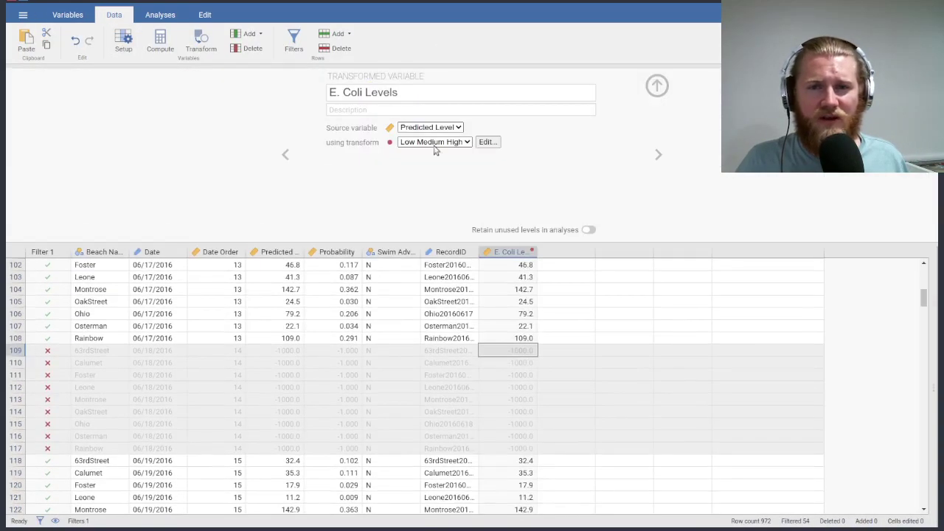
left_click(486, 142)
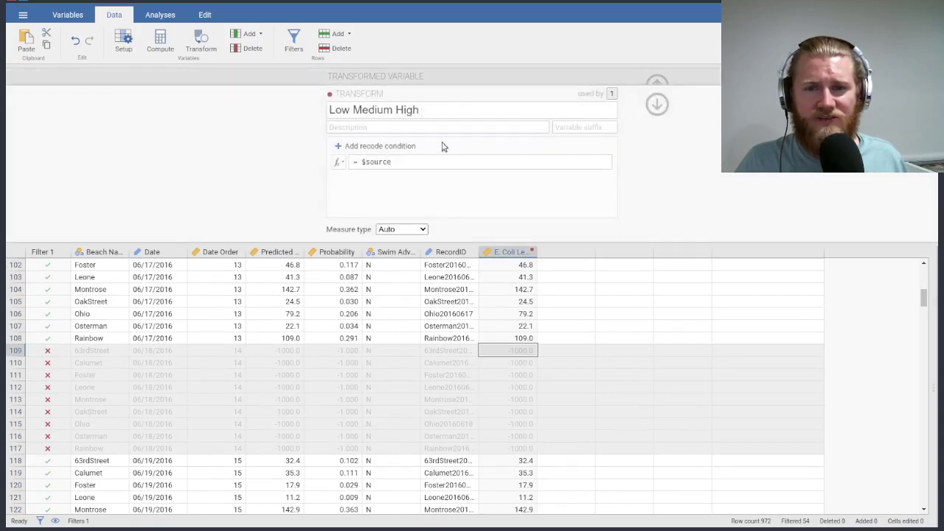
- Add two recode conditions and set the first to < 500 giving "Low"
left_click(387, 149)
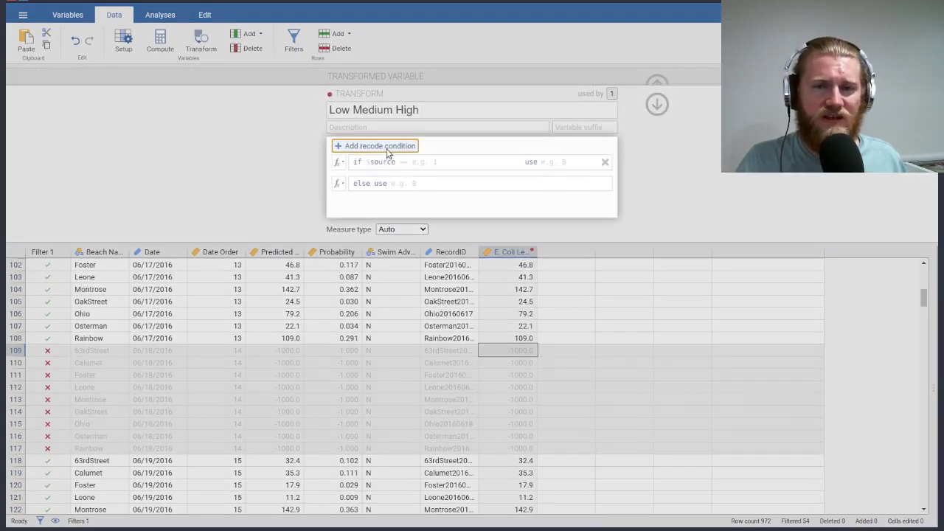
left_click(387, 149)
left_click(419, 163)
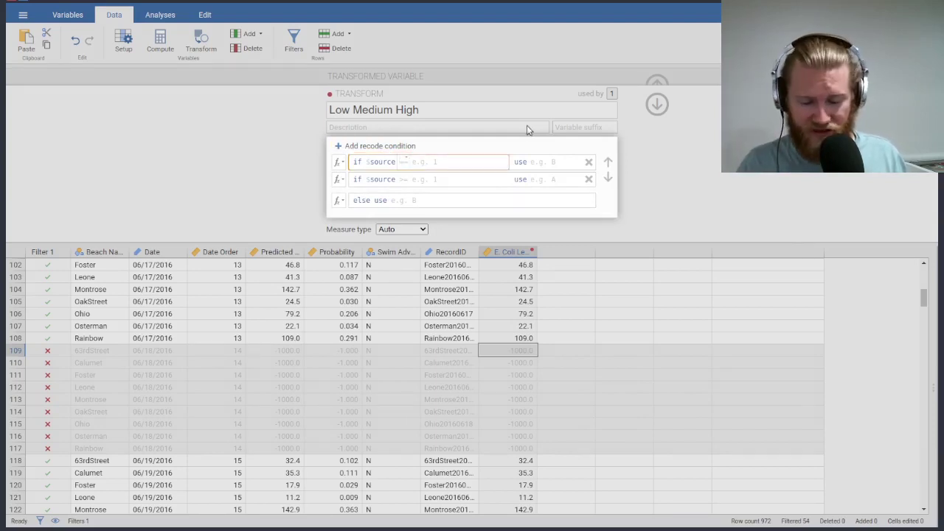
type("< 500")
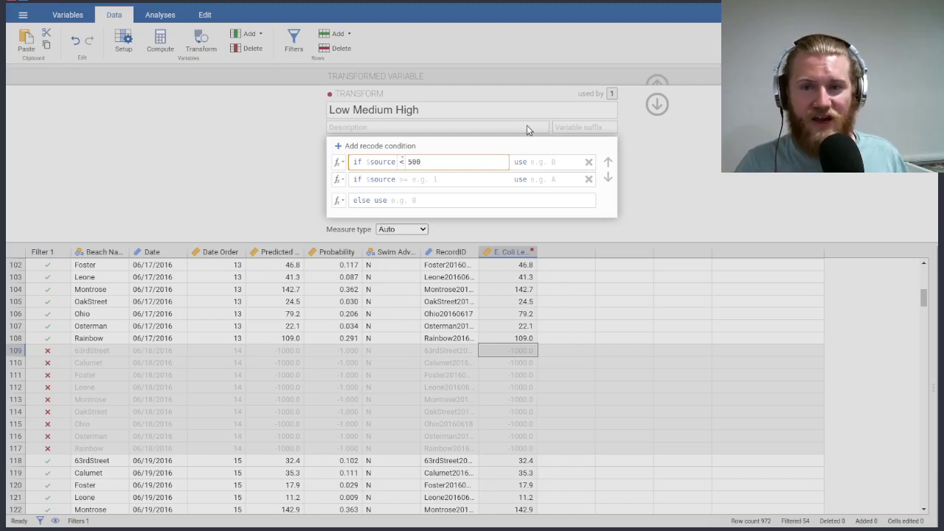
key("Tab")
type("\"Low\"")
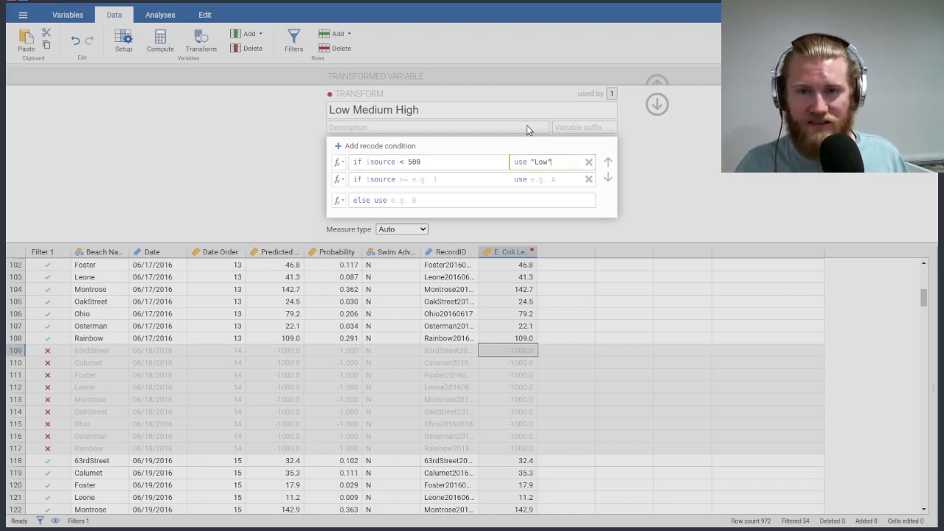
- Set the second condition to < 1000 "Medium" and all other values to "High"
left_click(434, 179)
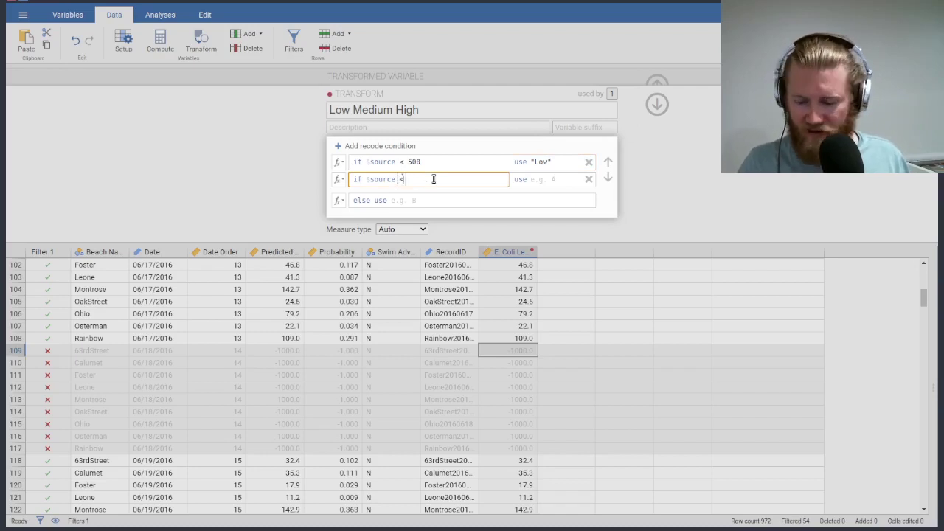
type("< 100")
key("Tab")
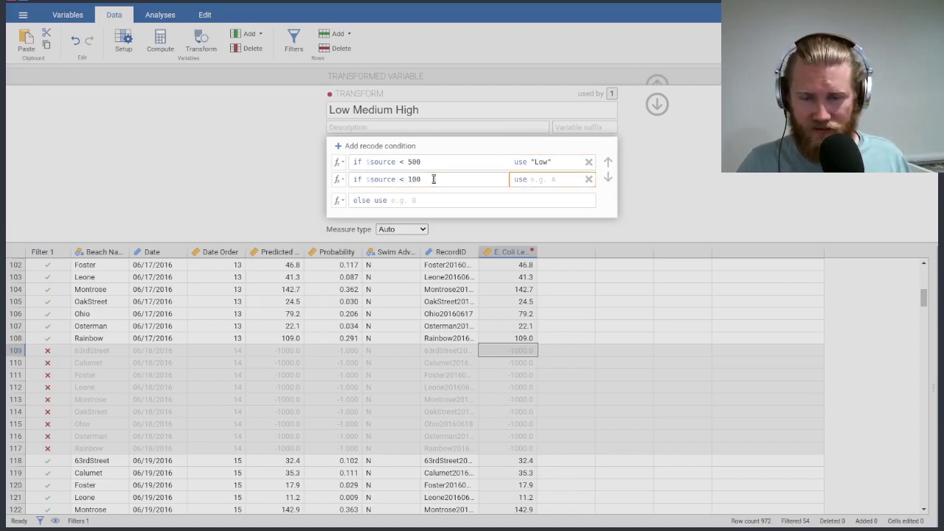
left_click(433, 179)
type("0")
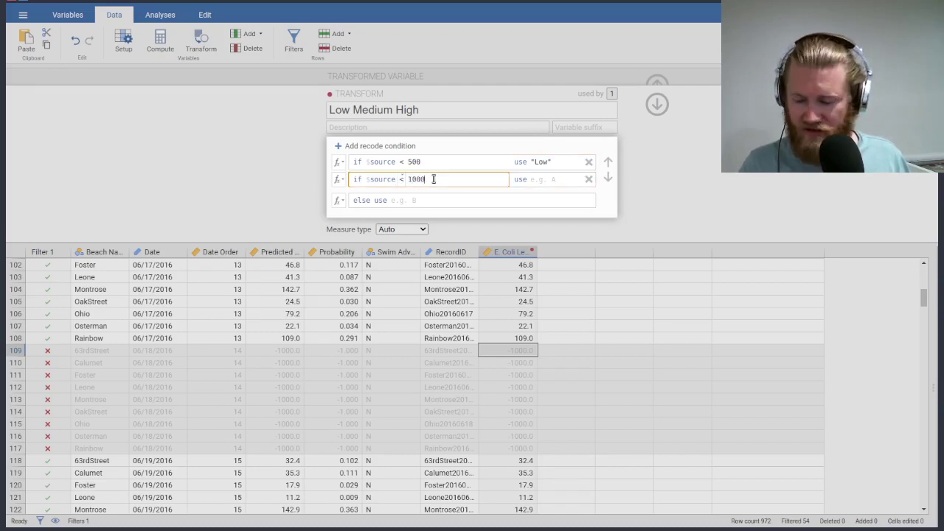
left_click(561, 178)
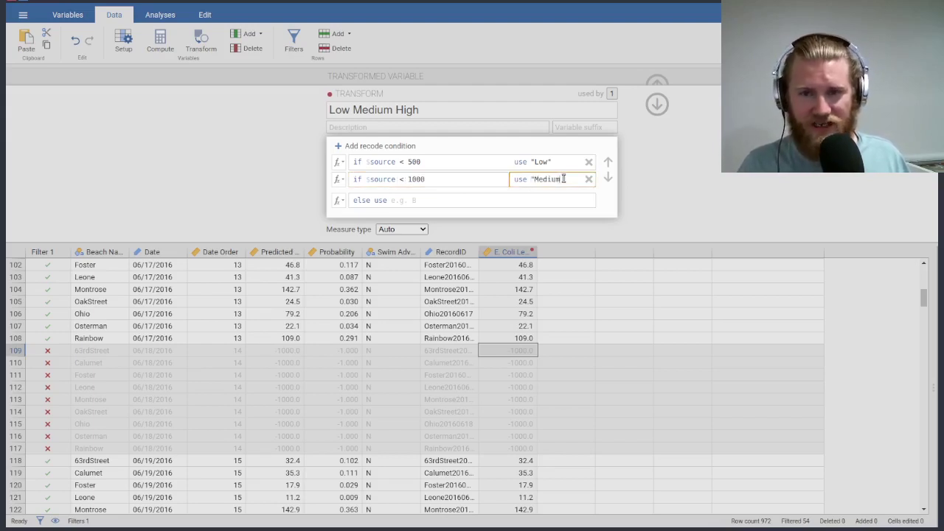
left_click(537, 202)
type("\"High\"")
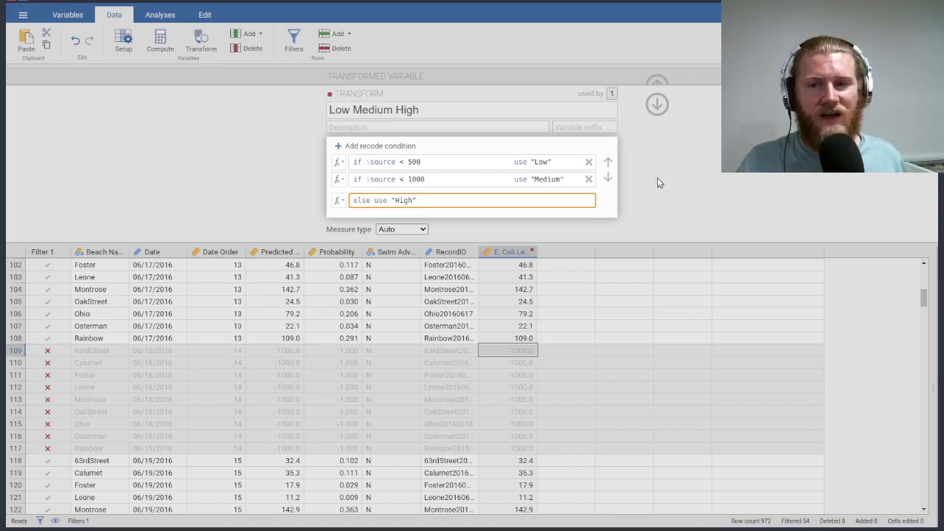
- Apply the recode to E. Coli Levels, try Ordinal then reset measure type to Auto, and close the editor
left_click(697, 179)
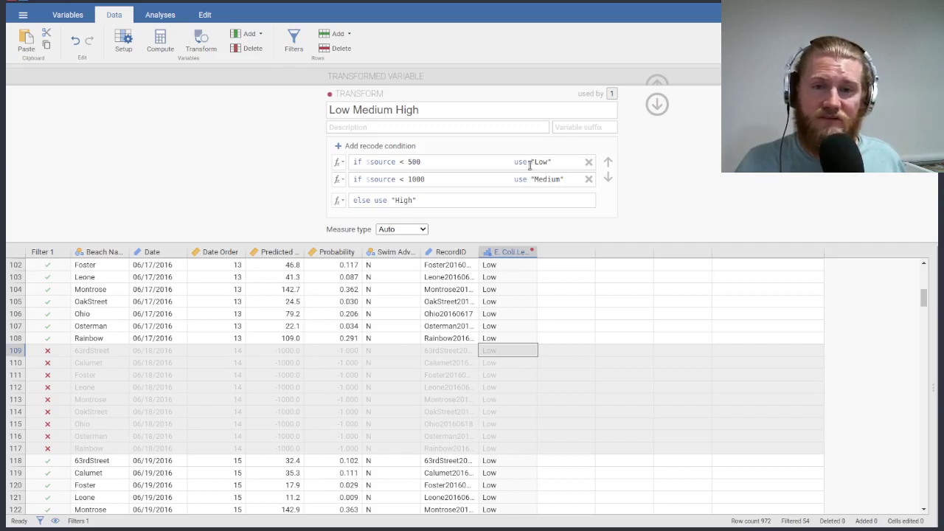
left_click(418, 230)
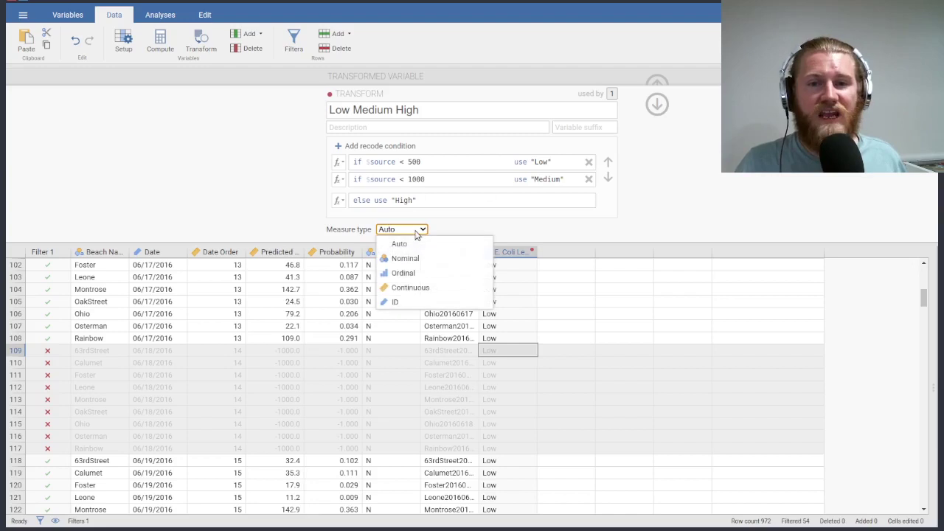
left_click(414, 272)
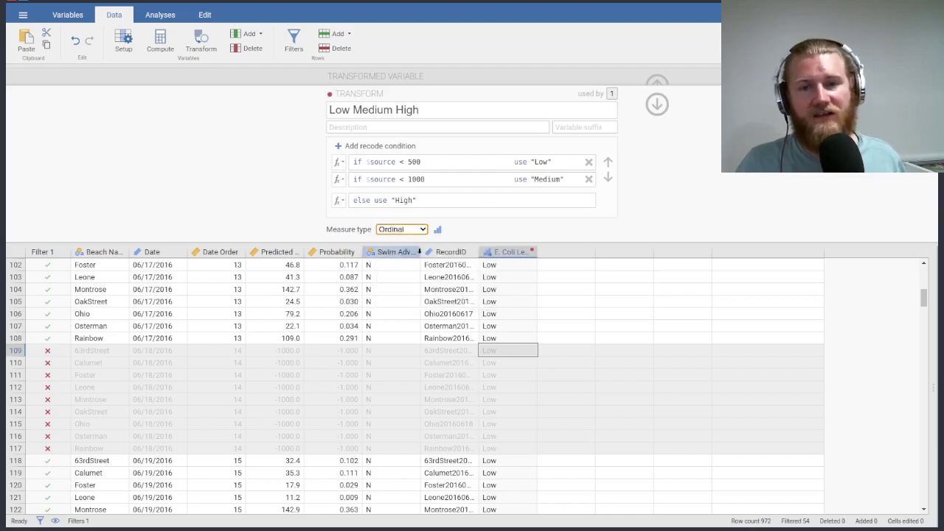
left_click(417, 230)
left_click(413, 243)
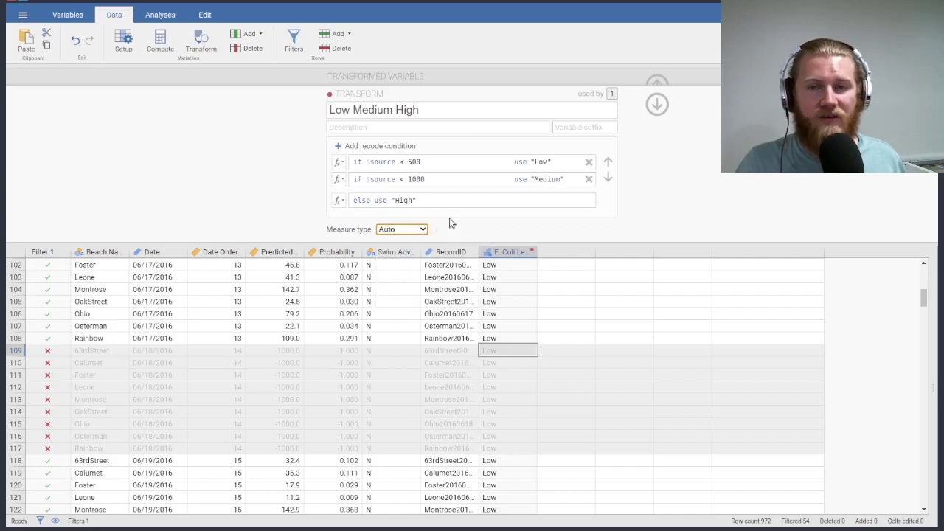
left_click(658, 107)
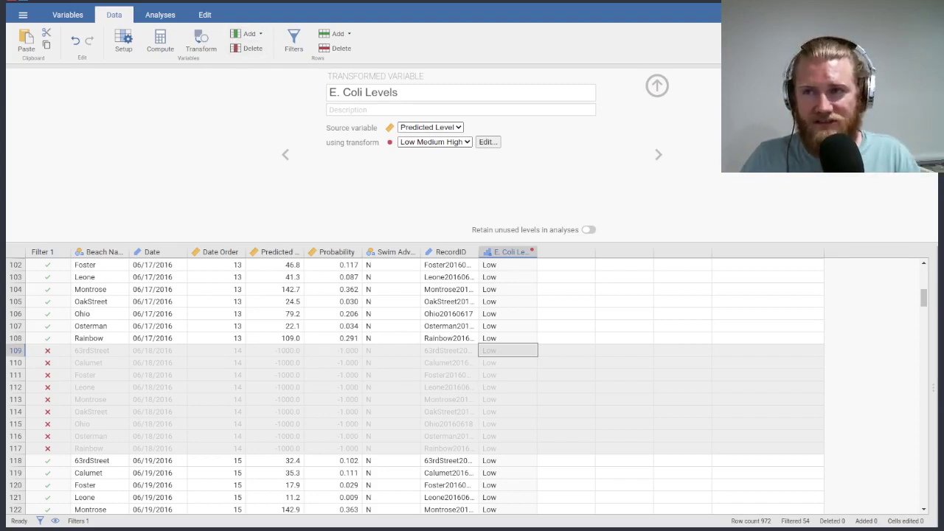
- Remove Probability and Predicted Level from Descriptives and enable Histogram under Plots
left_click(161, 18)
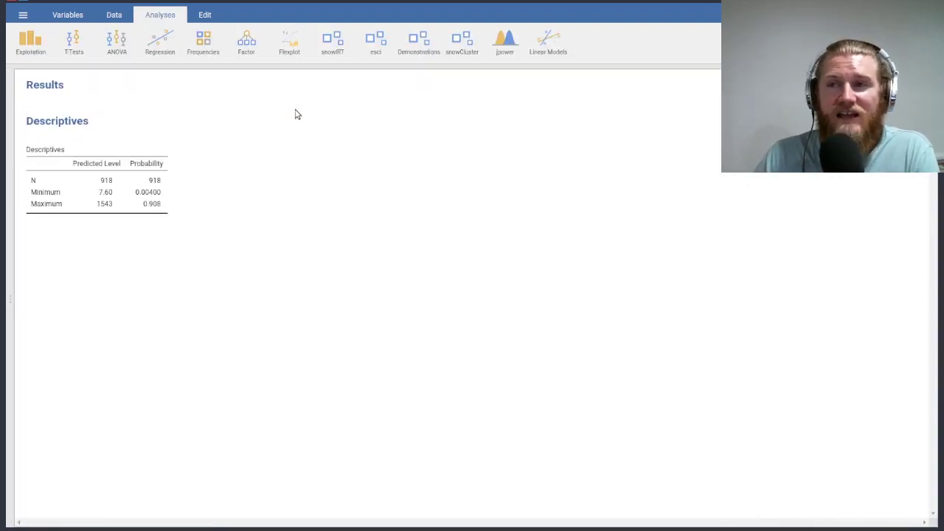
left_click(205, 204)
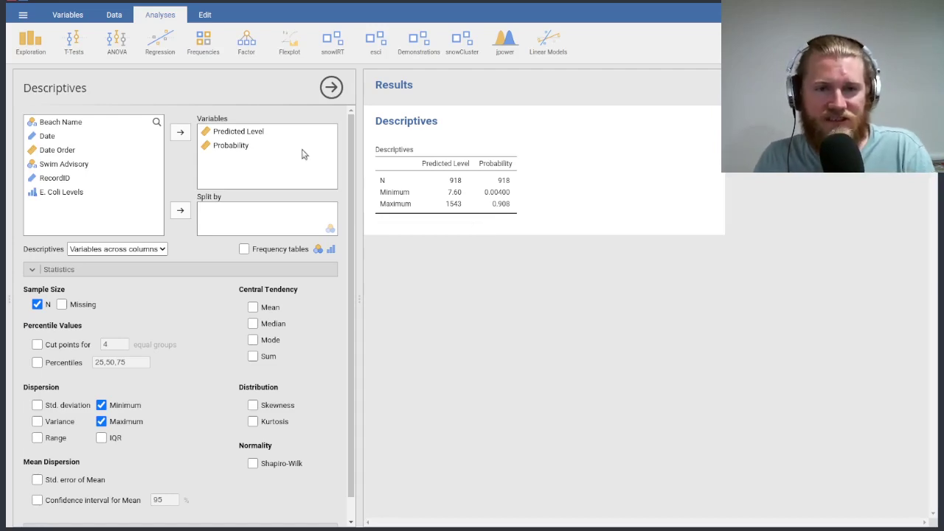
double_click(241, 145)
double_click(238, 133)
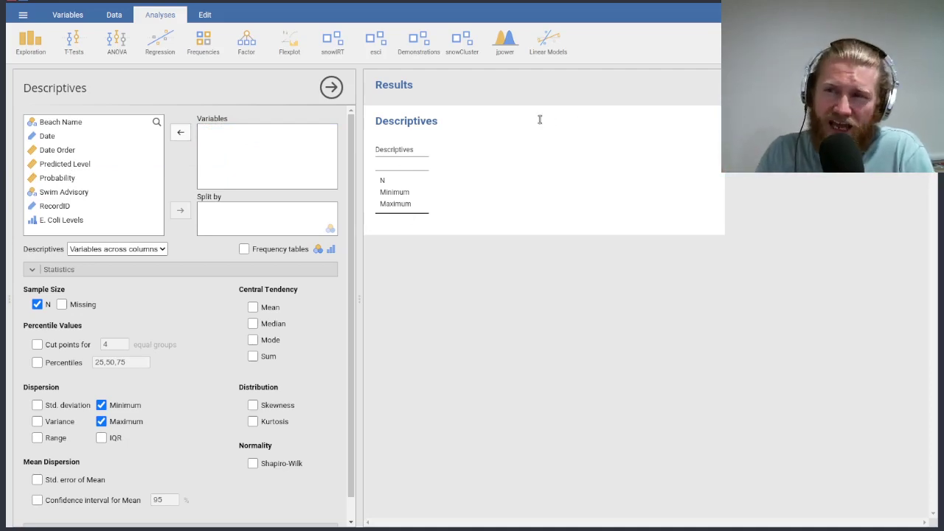
left_click(38, 271)
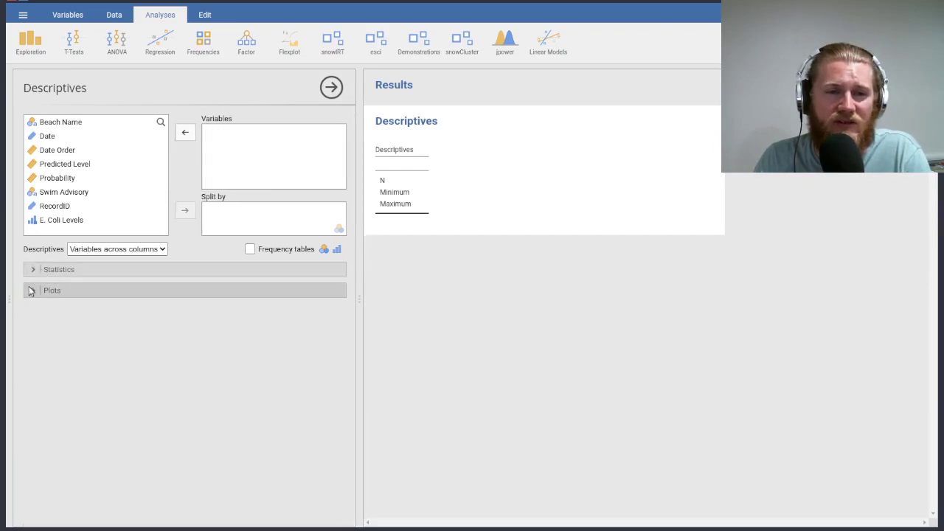
left_click(31, 291)
left_click(47, 328)
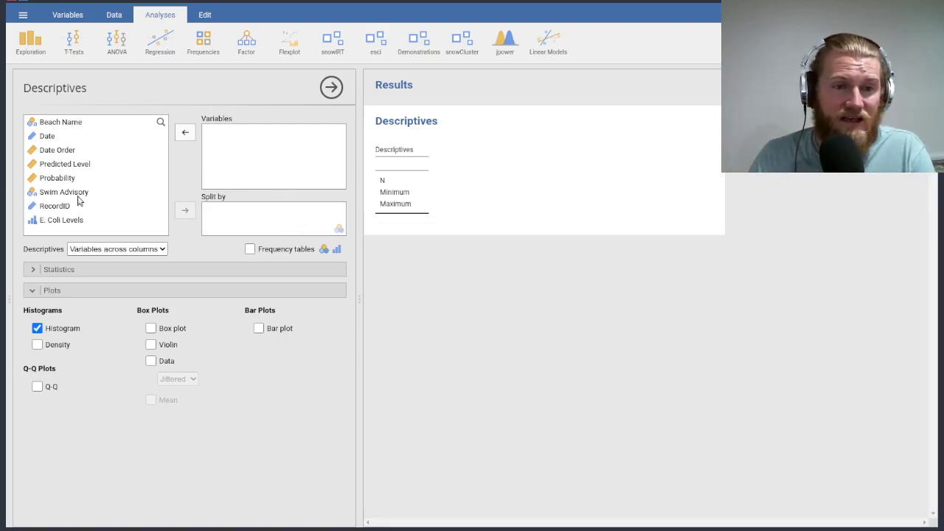
- Analyse Predicted Level with a histogram, copy the histogram image, and split by Beach Name
left_click_drag(96, 168, 305, 160)
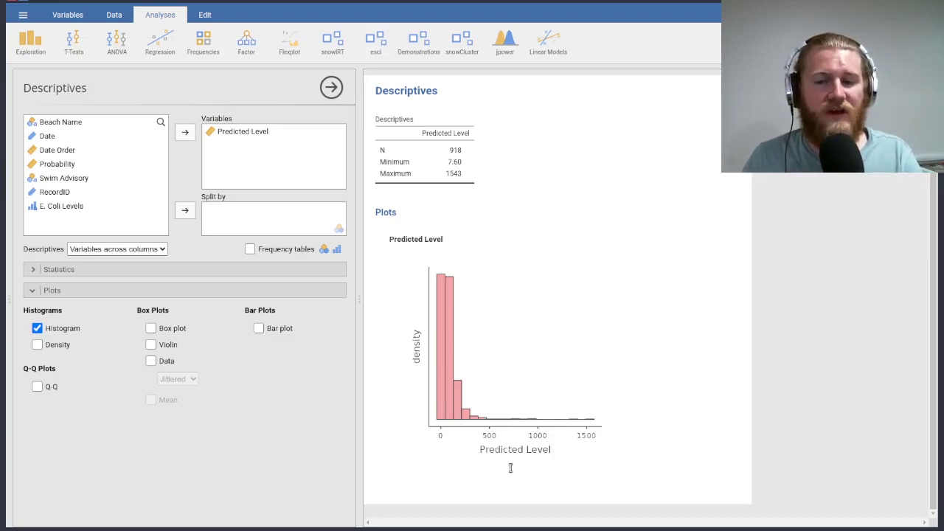
right_click(517, 383)
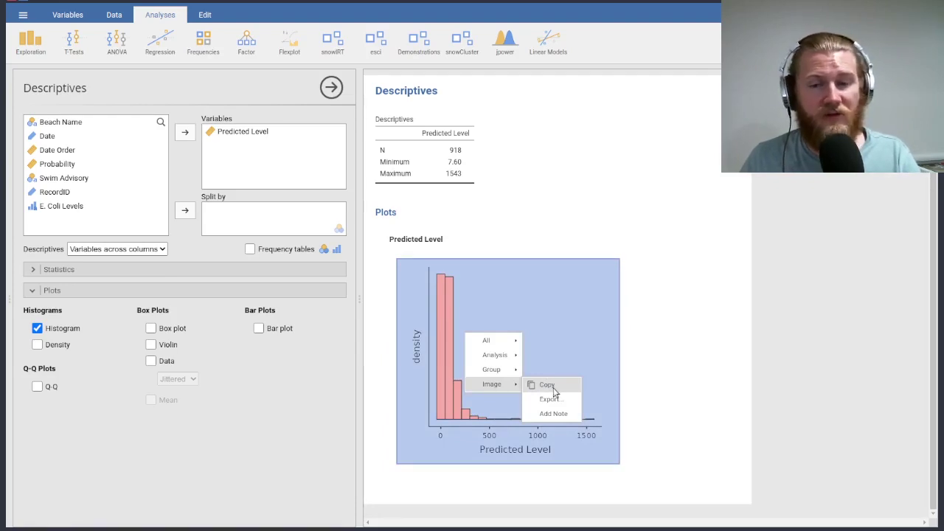
left_click(681, 369)
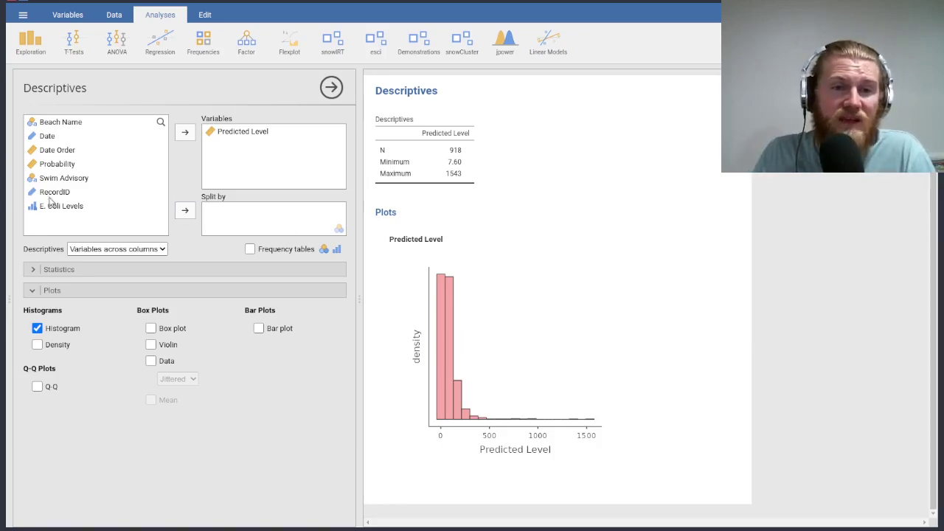
left_click_drag(79, 130, 261, 212)
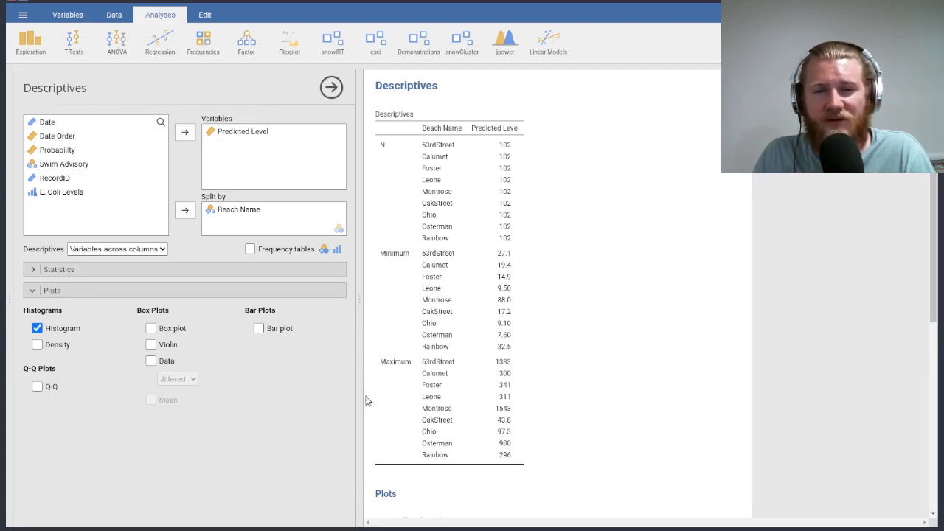
- Switch the Descriptives table to 'Variables across rows' and review the per-beach histograms
left_click(135, 250)
left_click(118, 262)
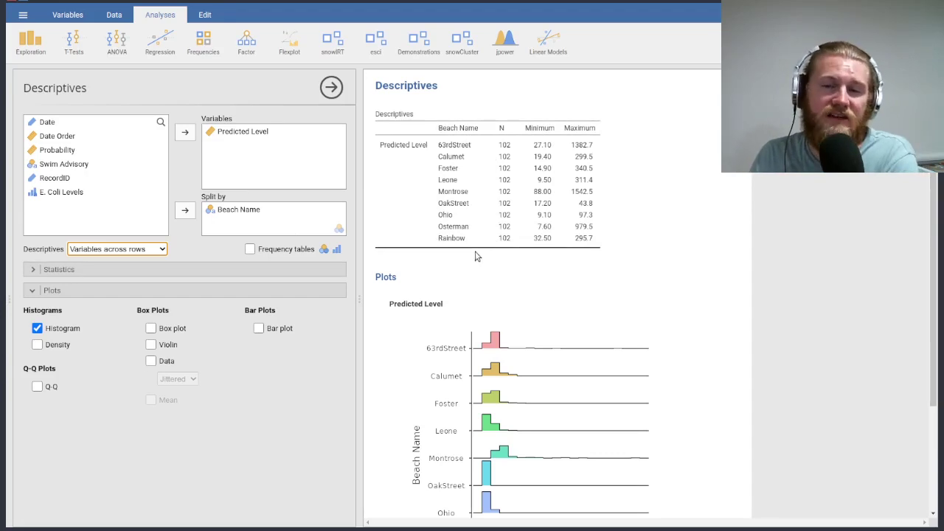
scroll(477, 253, "down", 3)
scroll(483, 262, "down", 1)
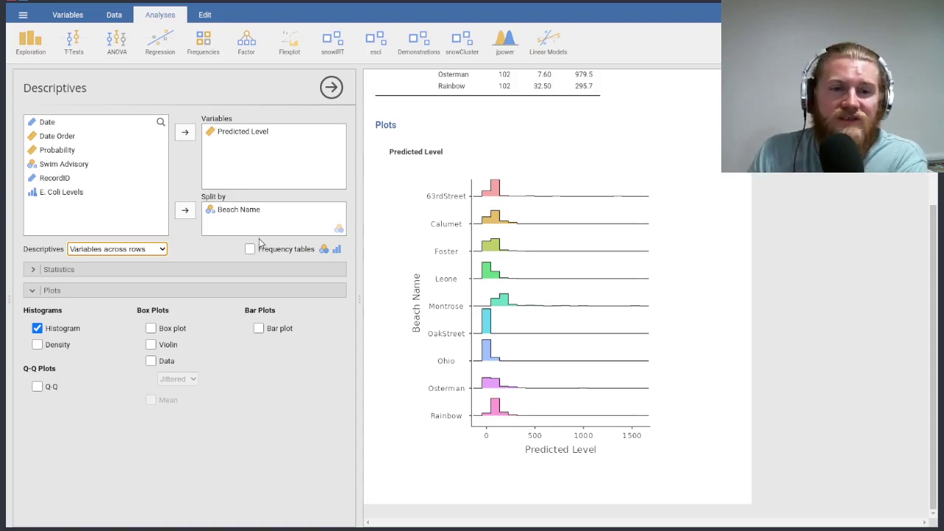
- Untick Histogram and tick jittered Data under Box Plots for Predicted Level per beach
left_click(66, 331)
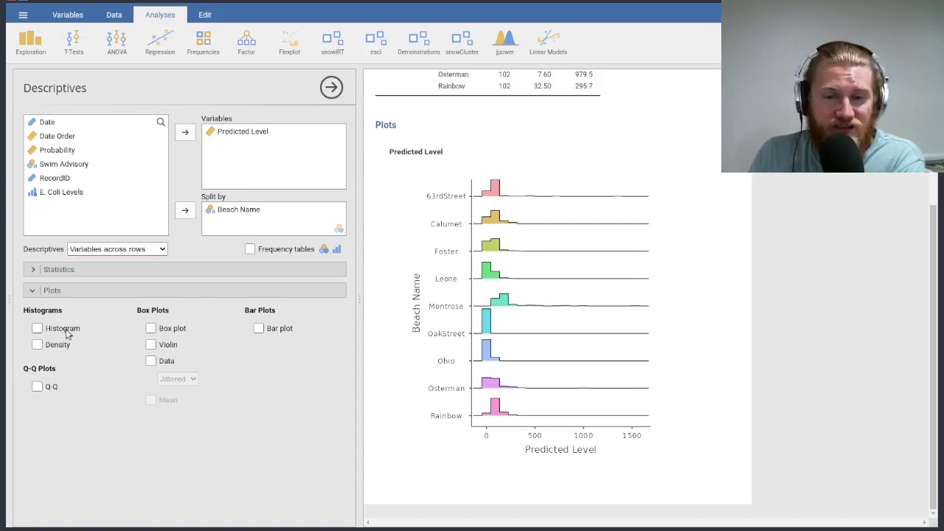
left_click(164, 363)
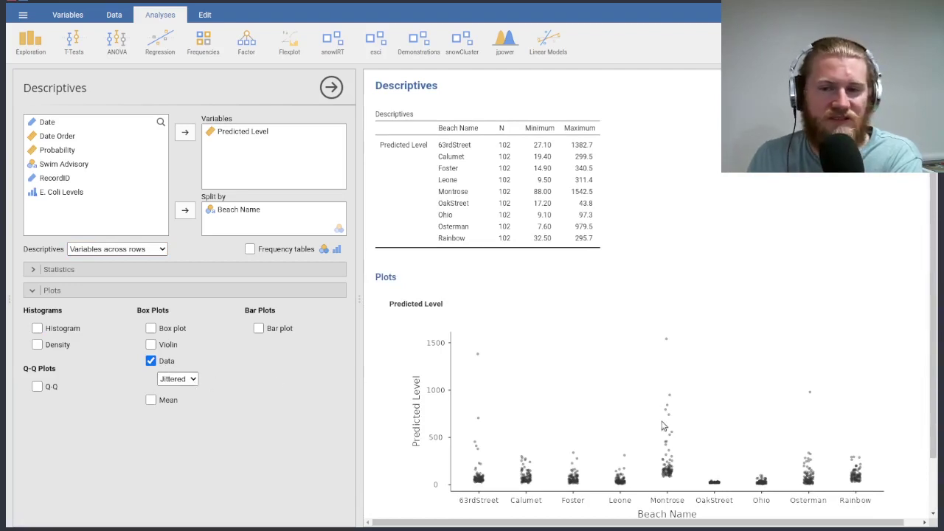
scroll(669, 415, "down", 2)
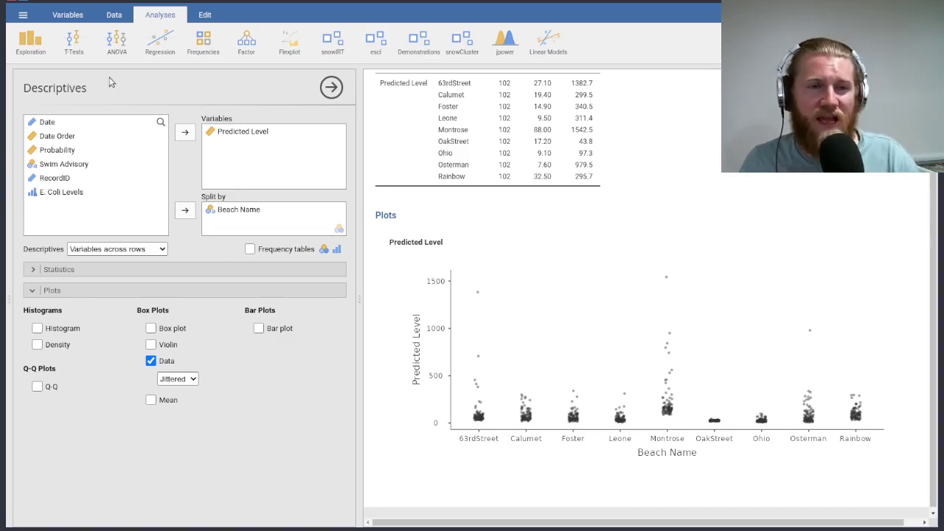
- Add a Survey Plots analysis with Predicted Level as variable and Beach Name as grouping
left_click(40, 57)
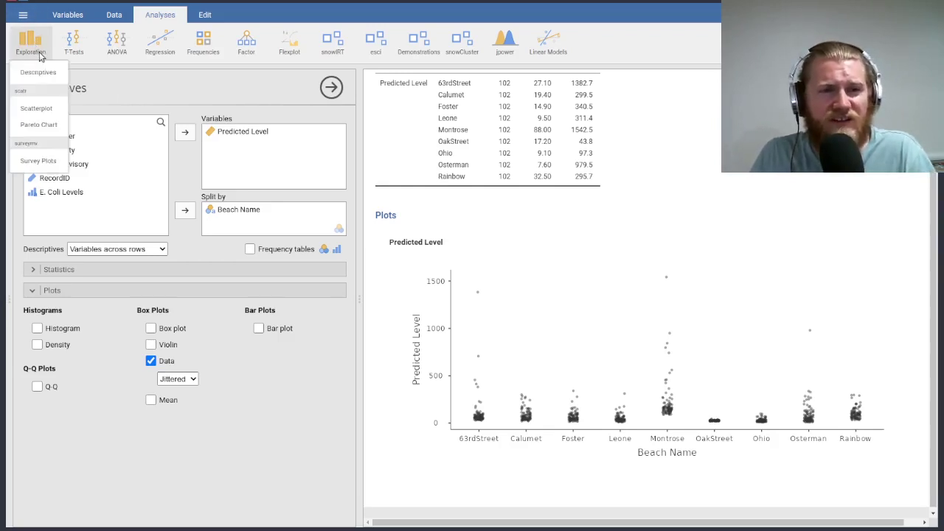
left_click(41, 161)
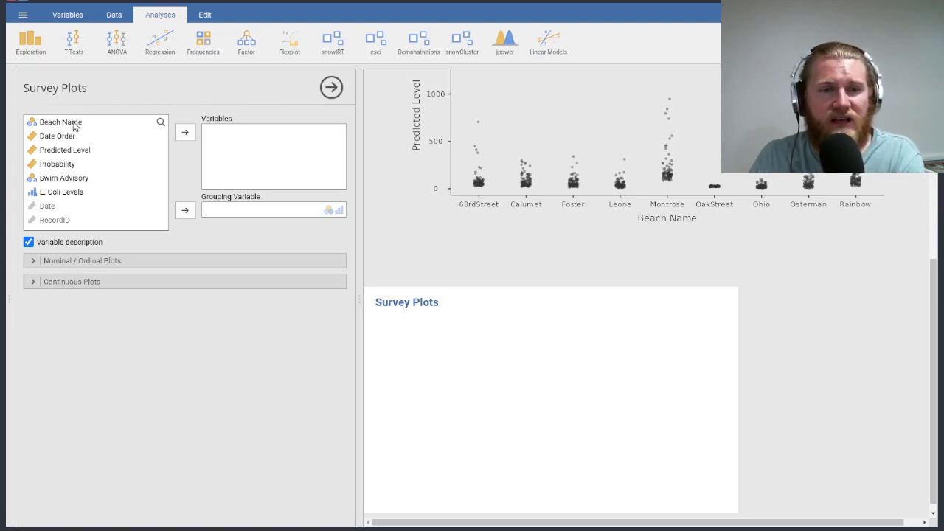
left_click_drag(81, 151, 273, 149)
left_click_drag(86, 123, 240, 215)
- Keep only Data ticked in Continuous Plots, removing box plots and violins
left_click(32, 283)
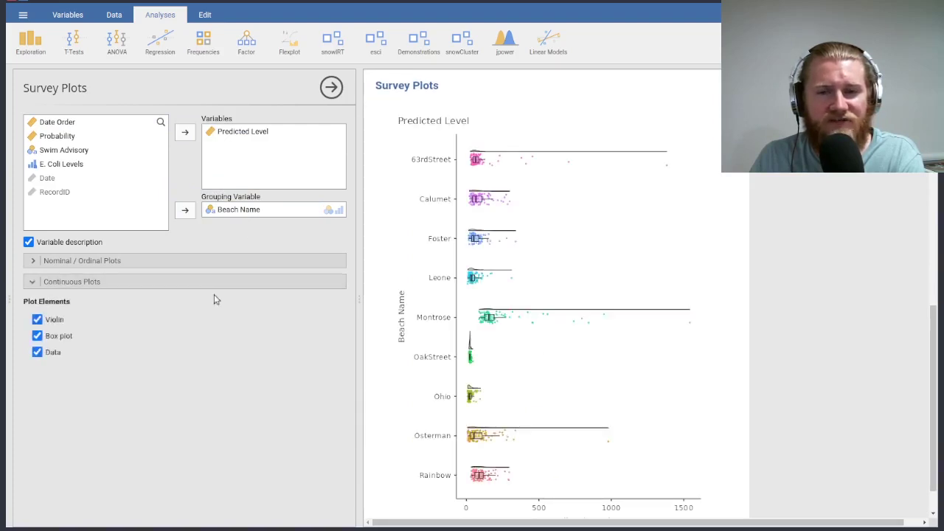
left_click(50, 337)
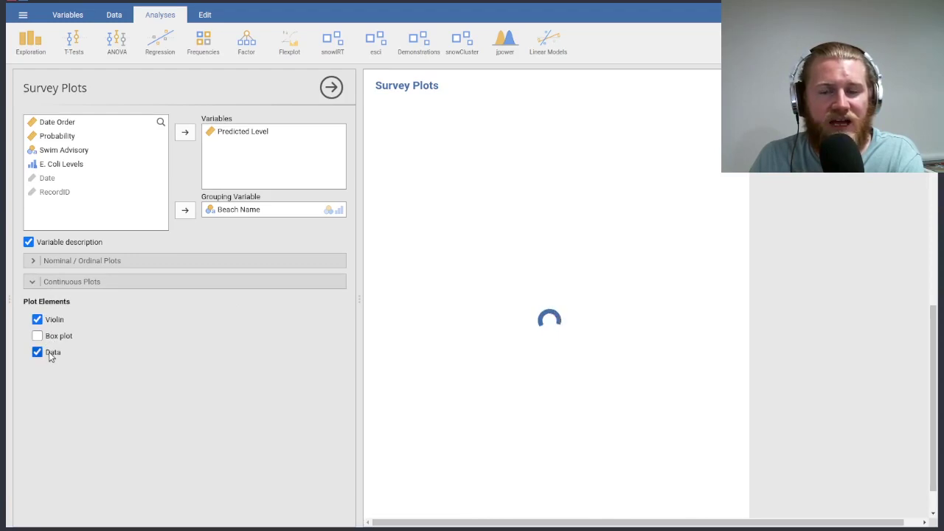
left_click(50, 353)
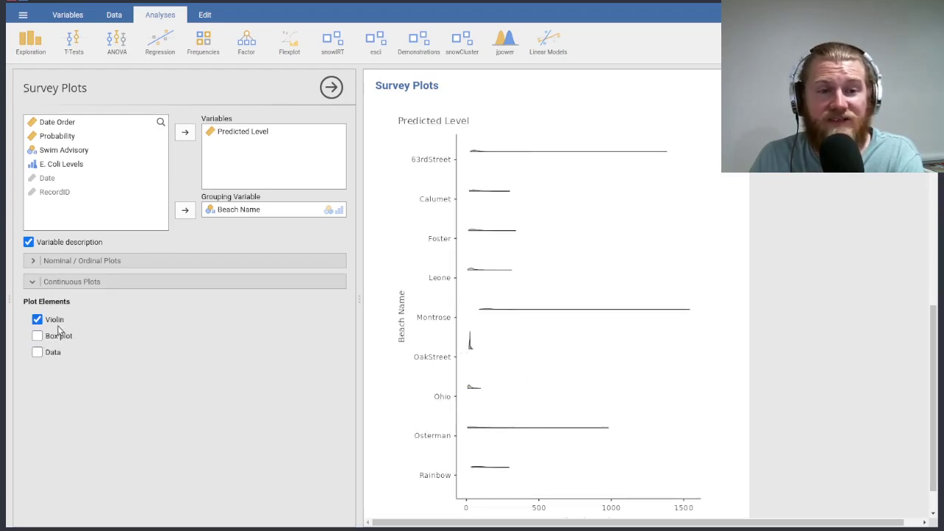
left_click(56, 321)
left_click(54, 352)
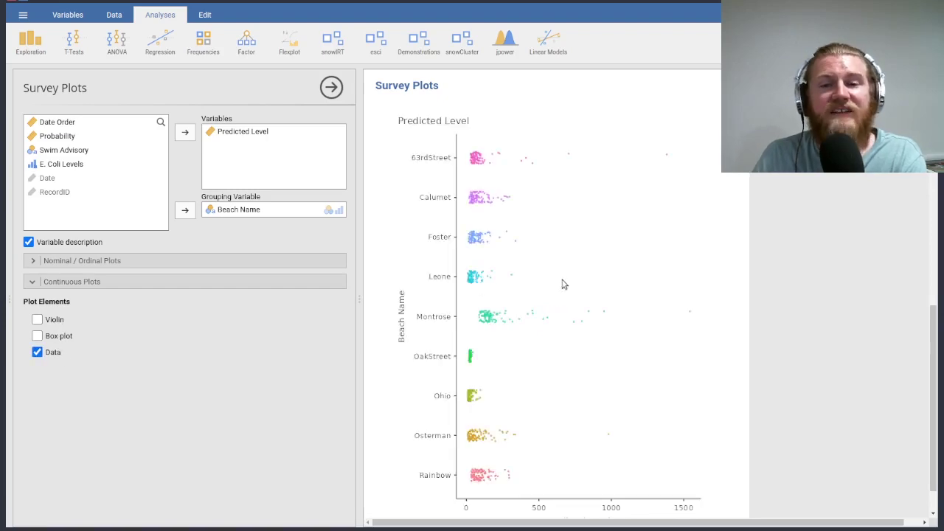
scroll(611, 258, "down", 2)
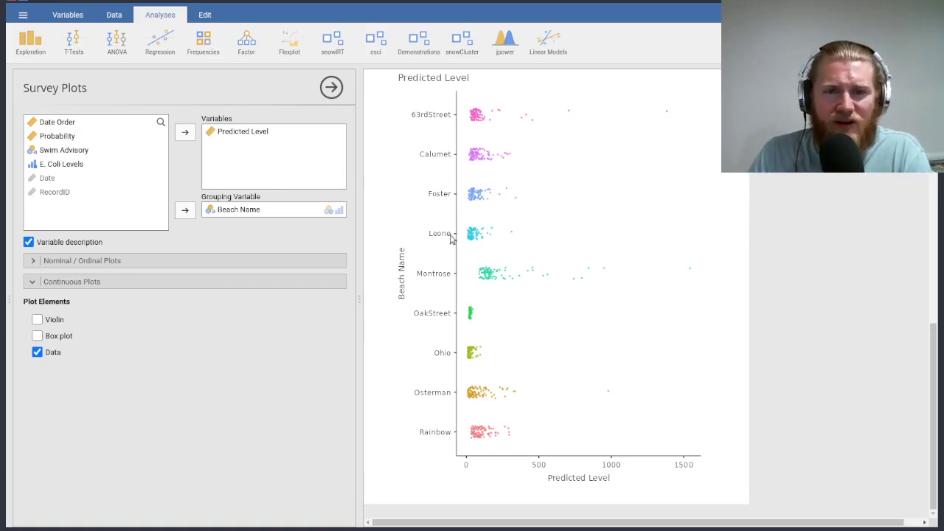
scroll(462, 233, "up", 1)
scroll(472, 258, "up", 3)
scroll(473, 259, "up", 6)
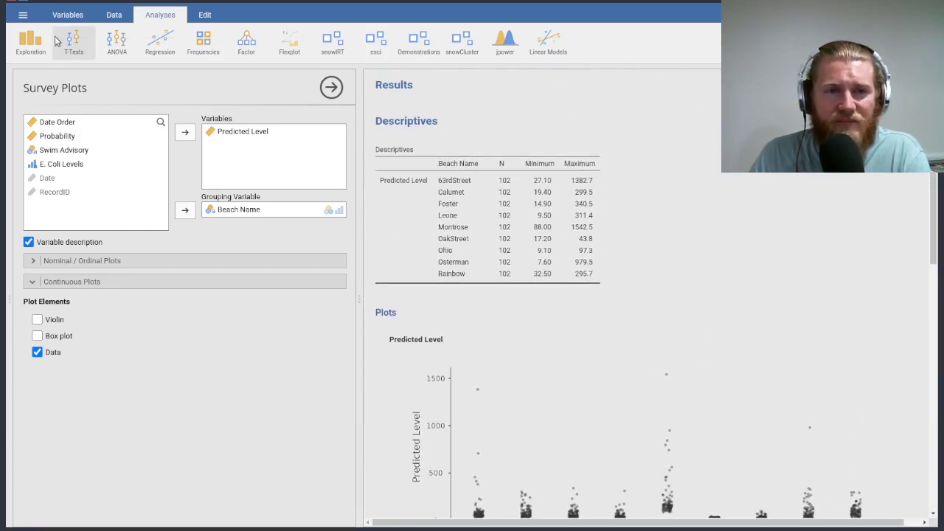
left_click(30, 41)
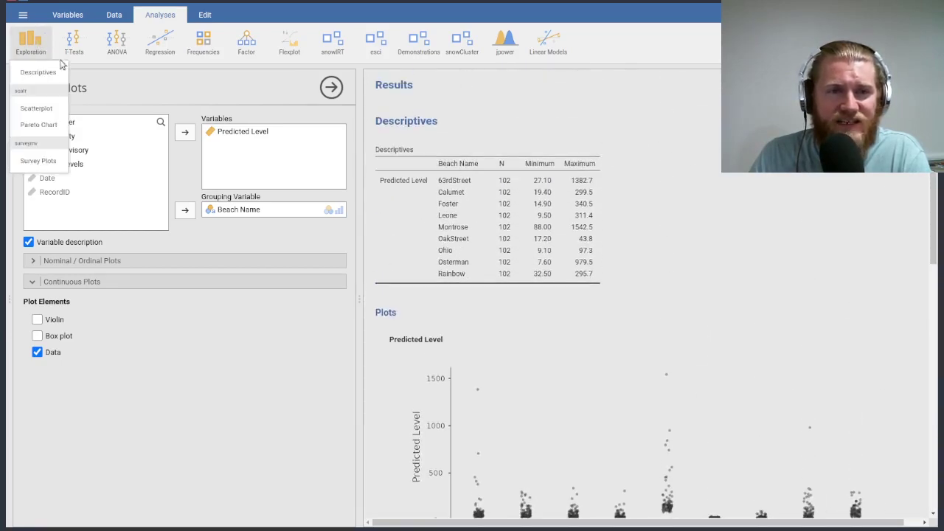
- Replace Predicted Level and Beach Name with Swim Advisory, add a bar plot, and untick jittered Data
left_click(577, 287)
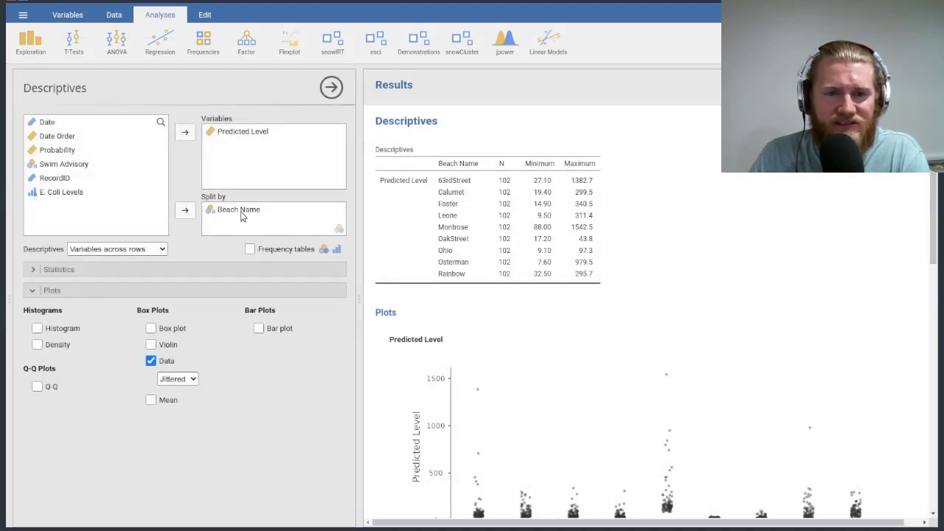
left_click_drag(247, 140, 229, 151)
left_click_drag(238, 210, 103, 203)
left_click(280, 331)
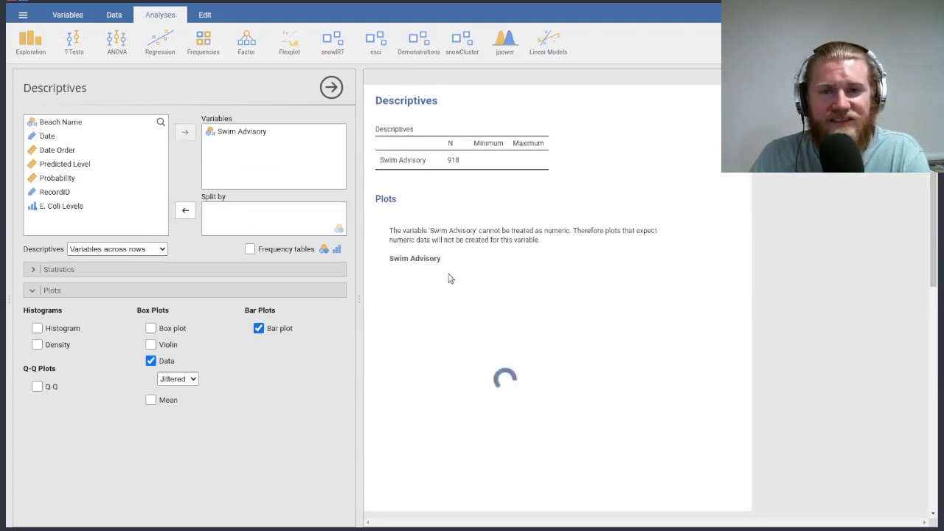
scroll(460, 281, "down", 1)
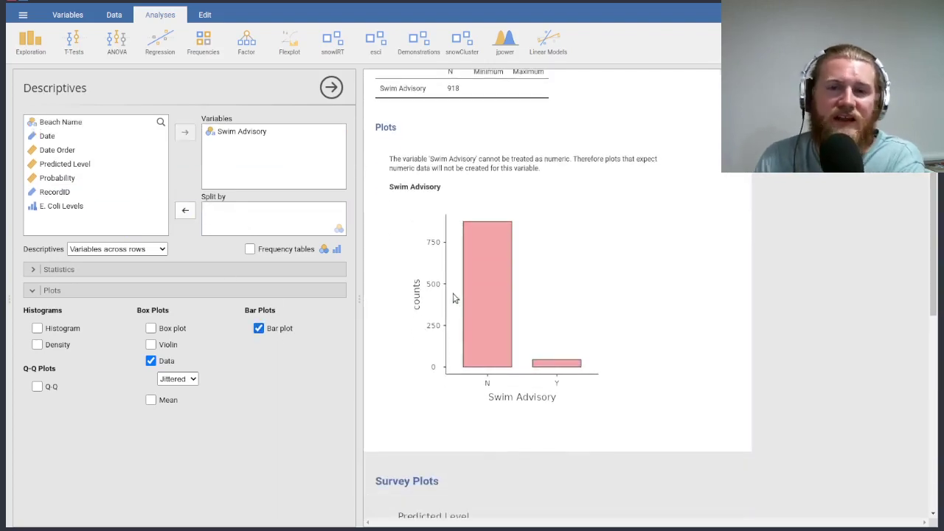
scroll(455, 303, "down", 2)
left_click(151, 361)
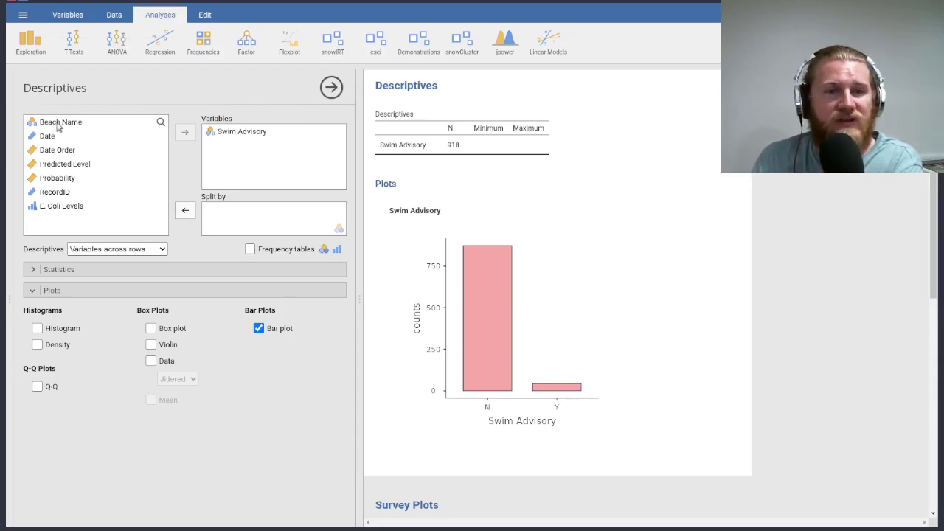
- Analyse Beach Name split by Swim Advisory, showing N and Y count bars per beach
left_click_drag(59, 125, 247, 221)
scroll(568, 287, "down", 2)
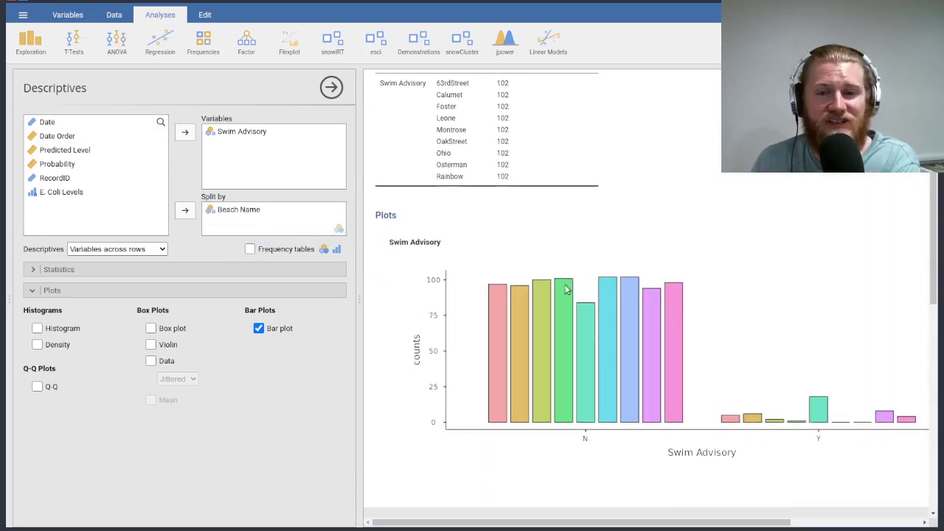
left_click_drag(594, 523, 671, 518)
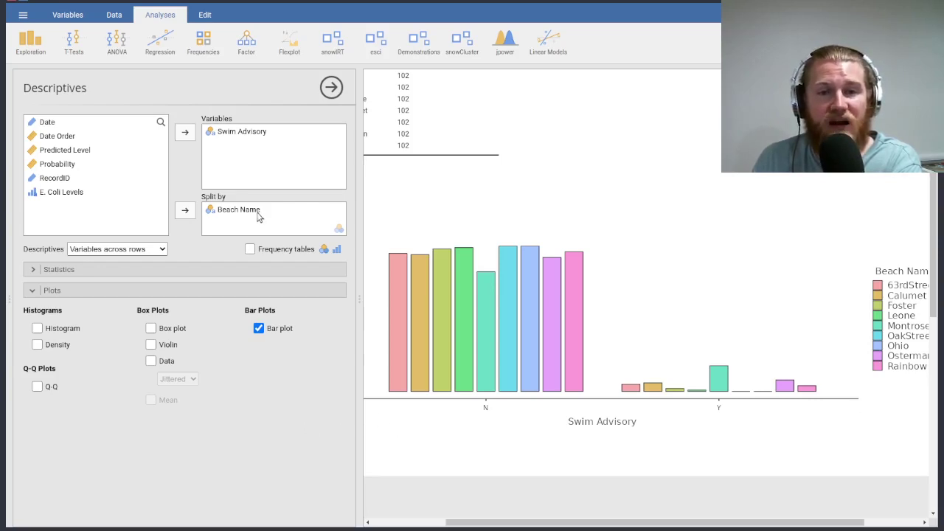
mouse_move(258, 216)
left_mouse_down()
mouse_move(253, 151)
mouse_move(264, 139)
mouse_move(262, 217)
left_mouse_up()
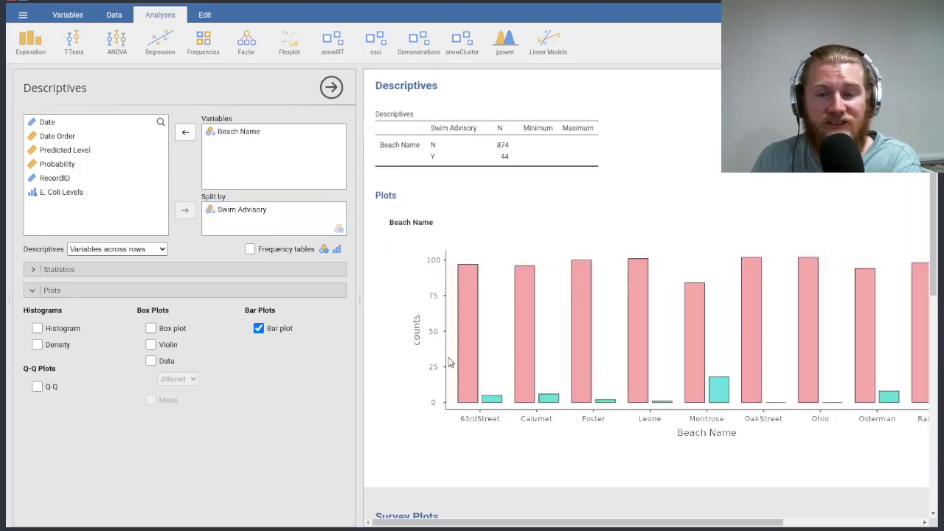
left_click_drag(564, 526, 609, 518)
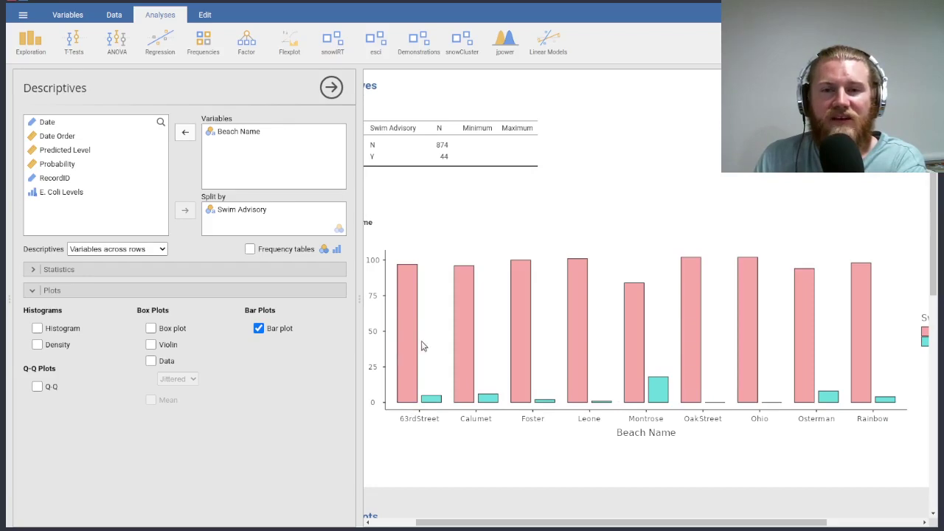
- Change Survey Plots to Beach Name grouped by Swim Advisory, removing Predicted Level
scroll(421, 345, "down", 8)
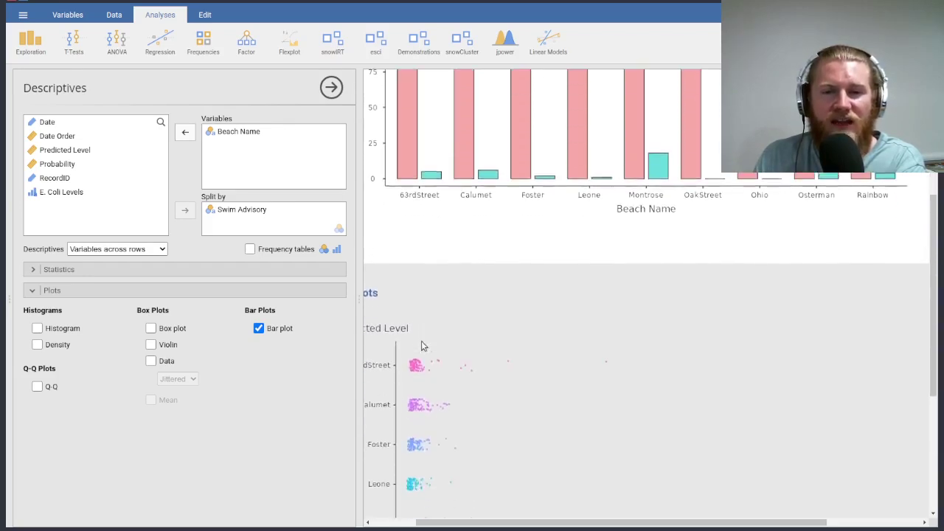
left_click(422, 345)
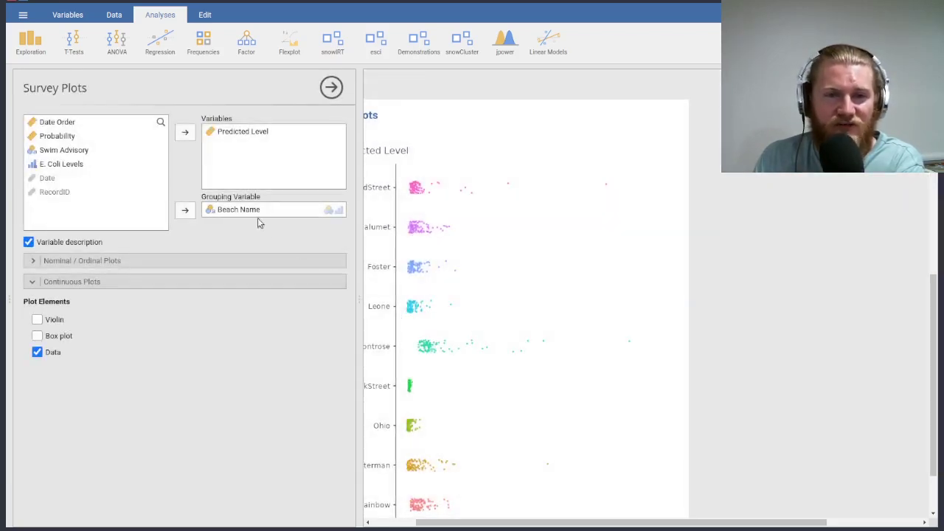
left_click_drag(243, 139, 303, 157)
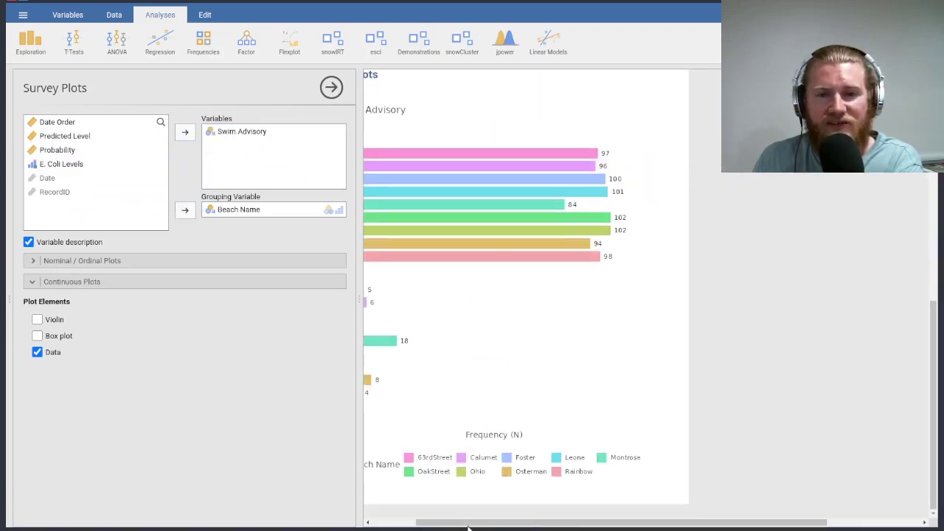
left_click_drag(468, 526, 424, 527)
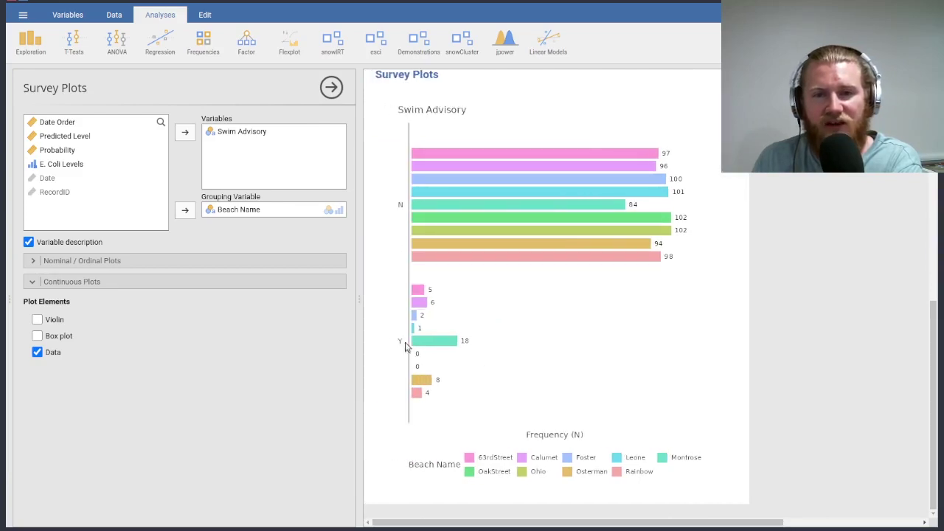
mouse_move(245, 214)
left_mouse_down()
mouse_move(249, 131)
mouse_move(254, 218)
left_mouse_up()
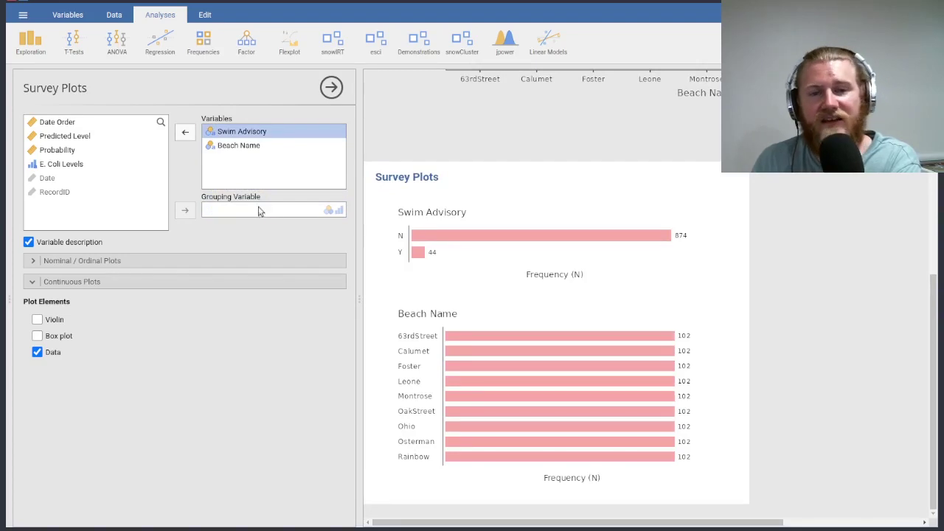
left_click_drag(251, 138, 249, 215)
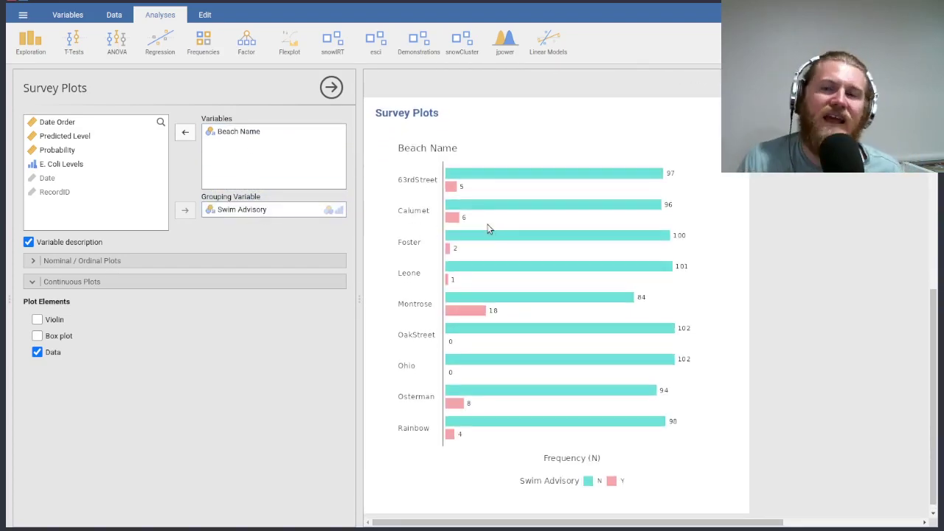
- In Nominal/Ordinal Plots, try Percentages and then settle on Counts for the bars
left_click(95, 261)
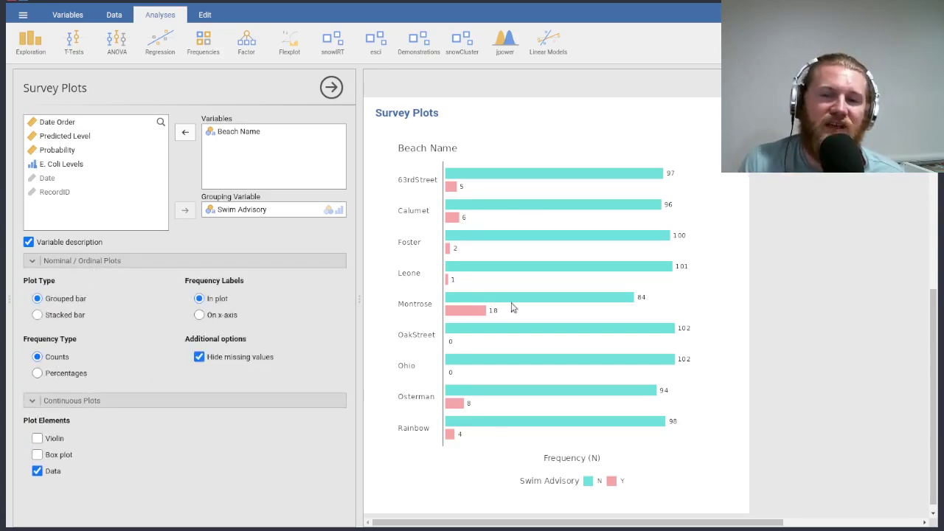
left_click(69, 375)
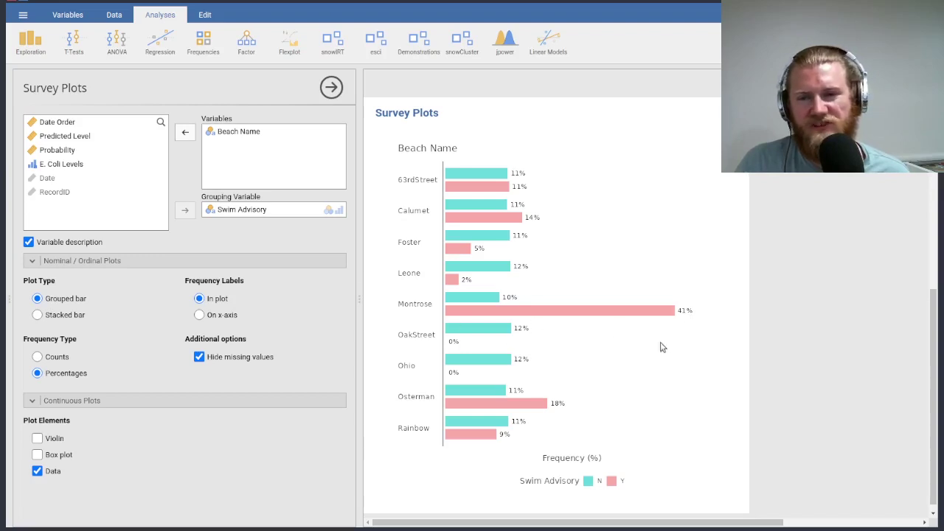
left_click(38, 356)
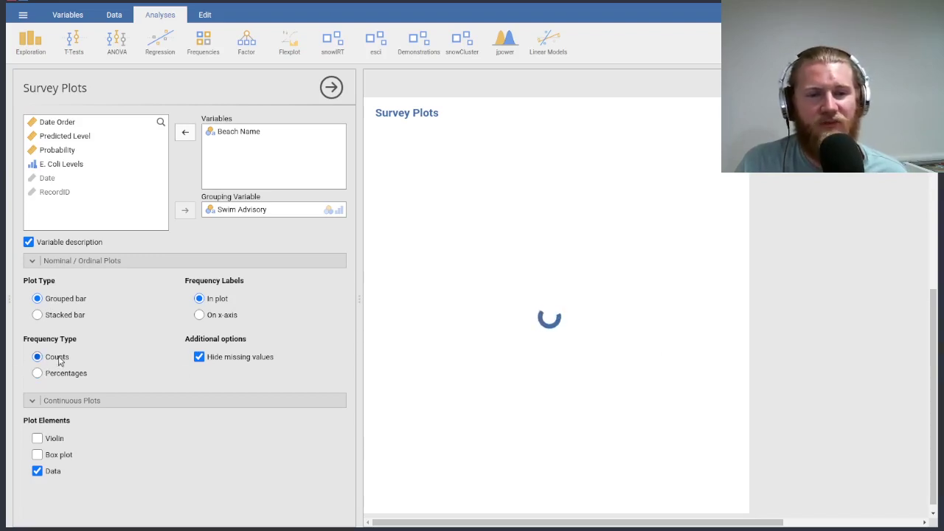
- Show Swim Advisory per Beach Name as stacked percentage bars, e.g. Montrose 82% N, 18% Y
left_click(73, 316)
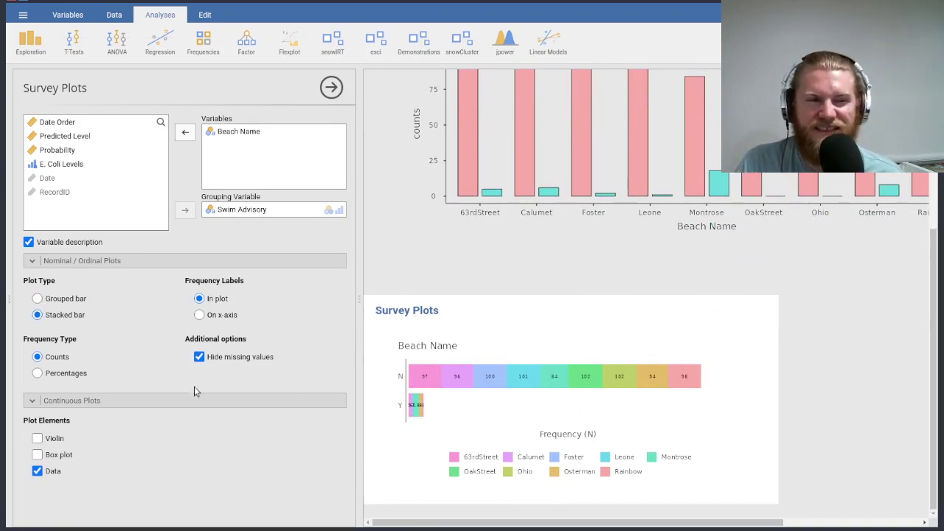
left_click(38, 373)
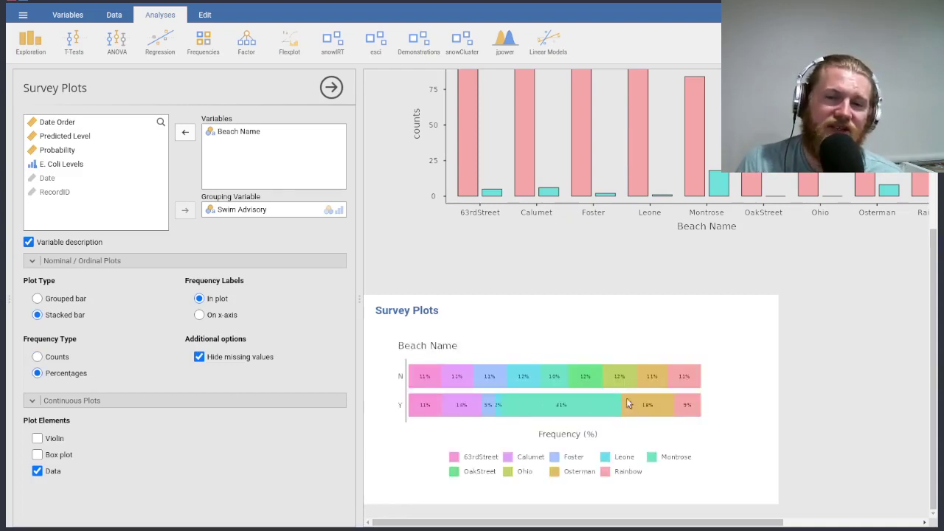
mouse_move(247, 213)
left_mouse_down()
mouse_move(247, 159)
mouse_move(251, 214)
left_mouse_up()
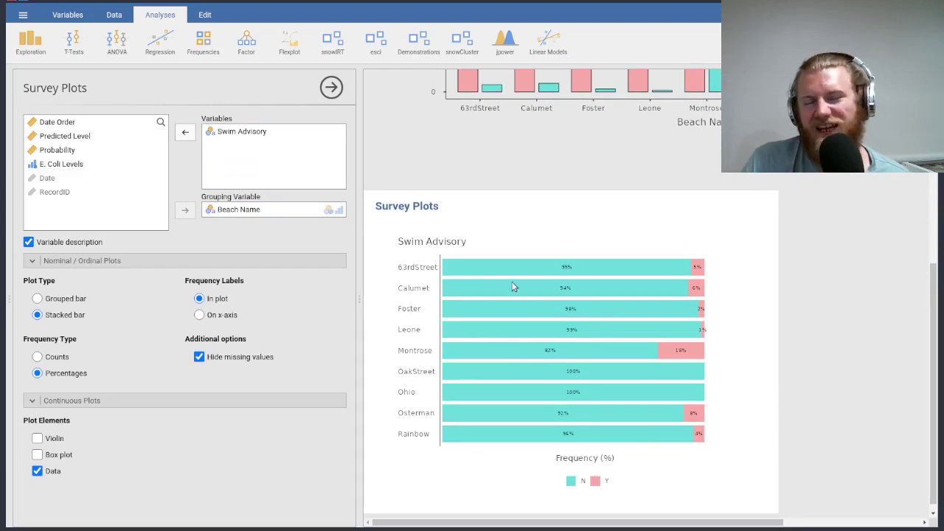
scroll(570, 208, "up", 3)
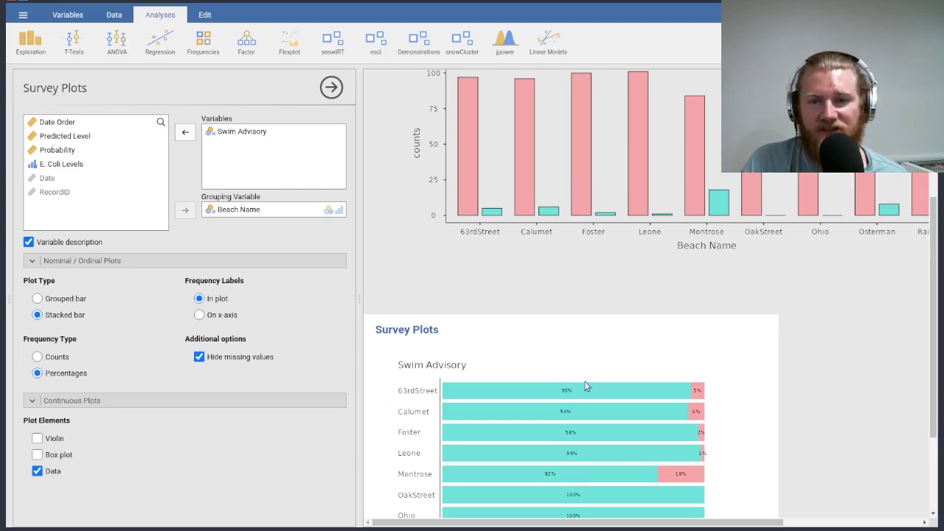
scroll(586, 386, "down", 3)
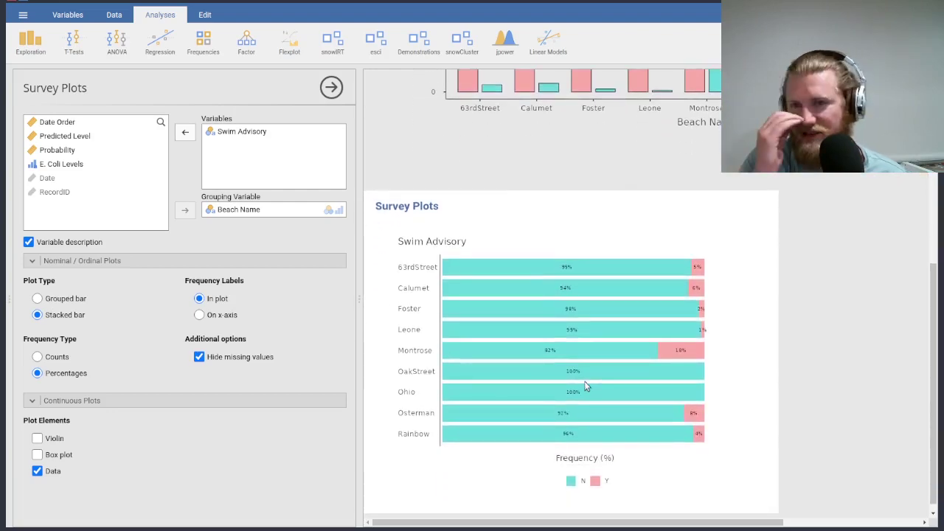
scroll(587, 385, "up", 1)
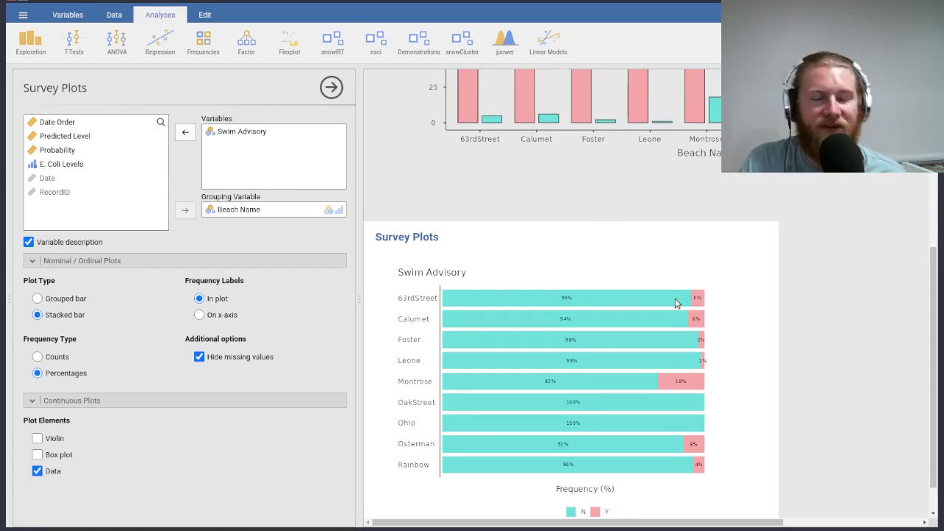
scroll(604, 330, "down", 1)
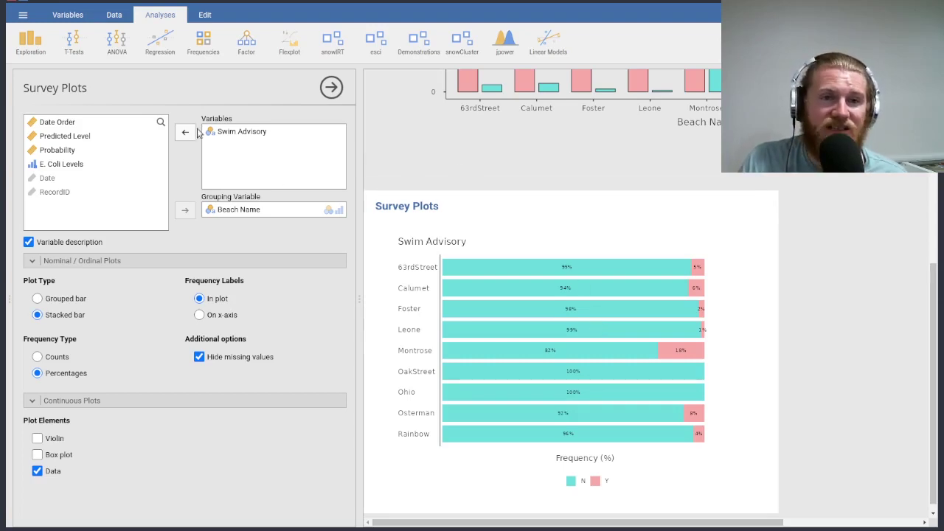
scroll(545, 306, "up", 8)
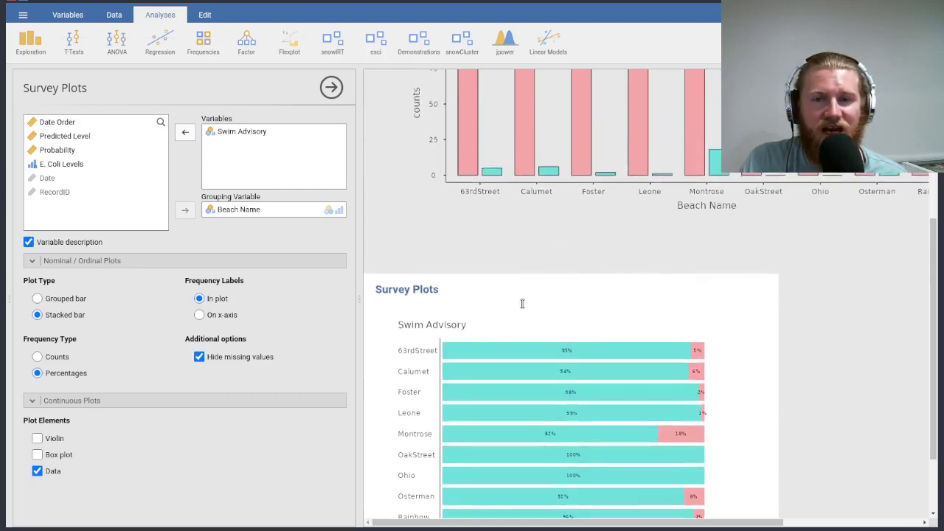
scroll(521, 307, "up", 2)
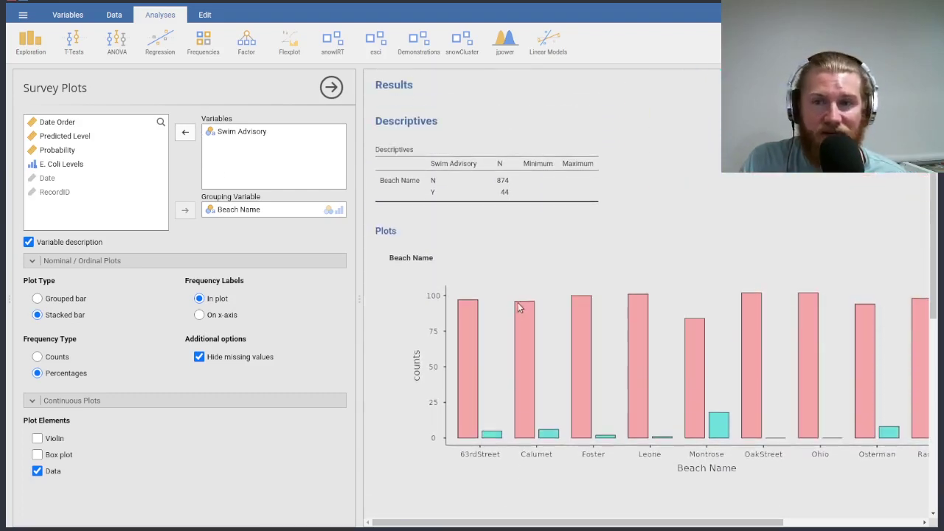
- Analyse Swim Advisory alone, dropping Beach Name, and add its frequency table (N 874, Y 44)
left_click(471, 168)
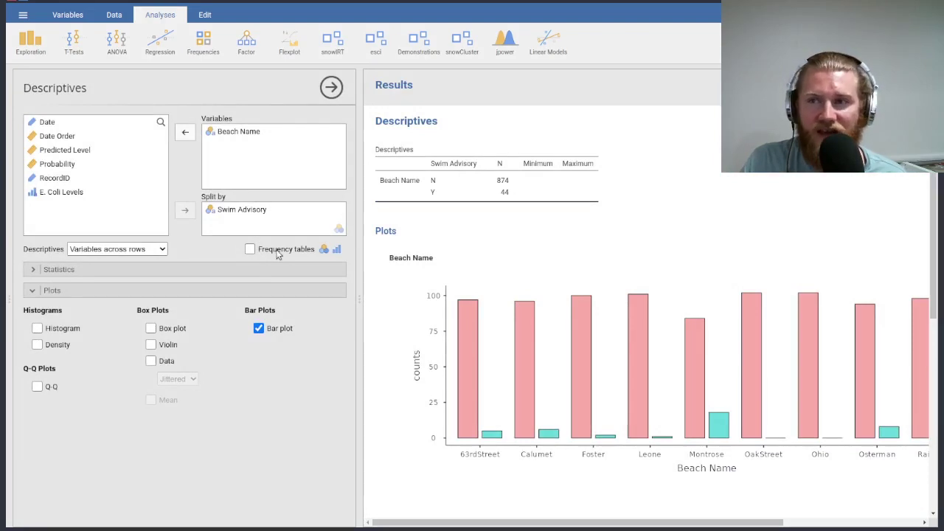
left_click_drag(269, 213, 267, 137)
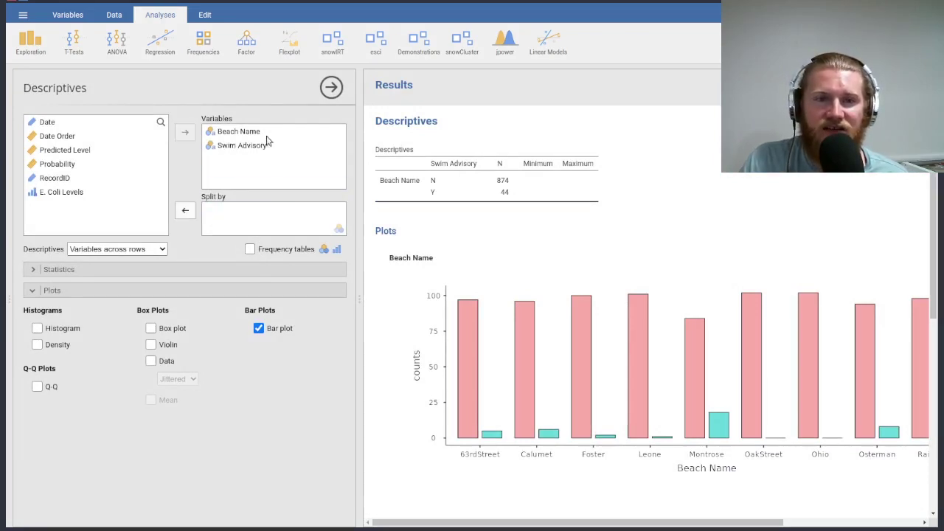
double_click(265, 133)
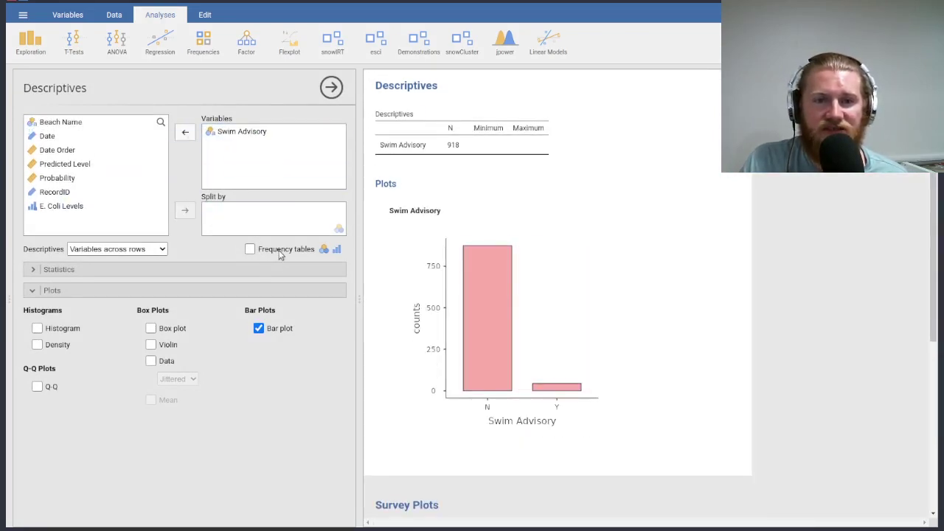
left_click(281, 252)
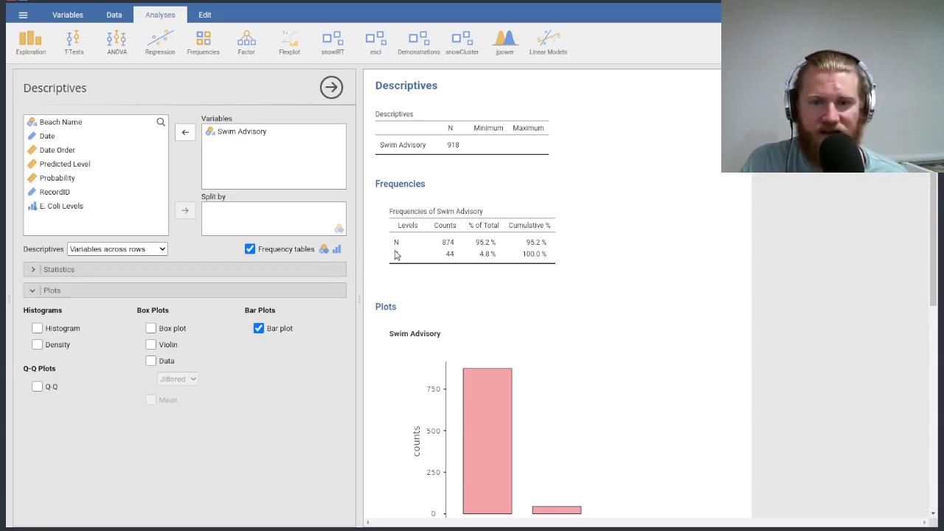
right_click(500, 210)
left_click(626, 227)
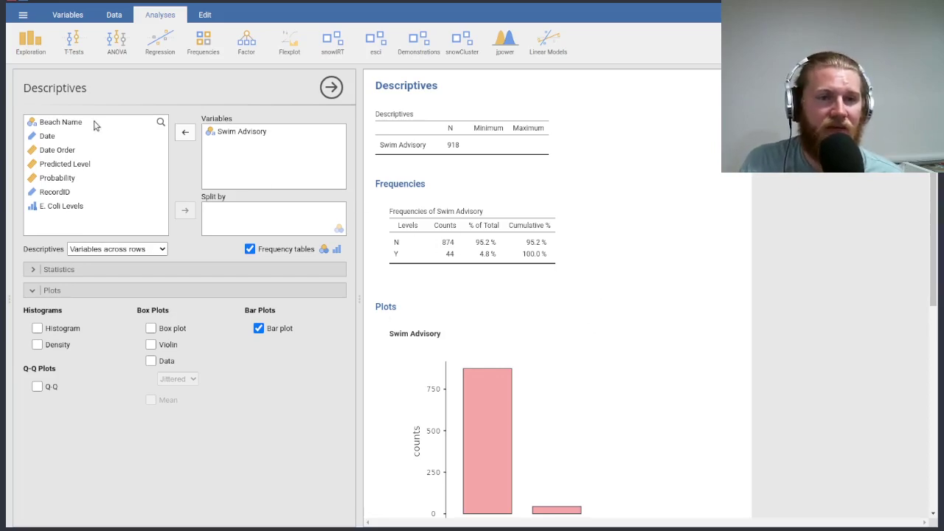
- Split the Swim Advisory frequency table by Beach Name and turn off the bar plot
left_click_drag(92, 127, 258, 225)
scroll(566, 284, "down", 3)
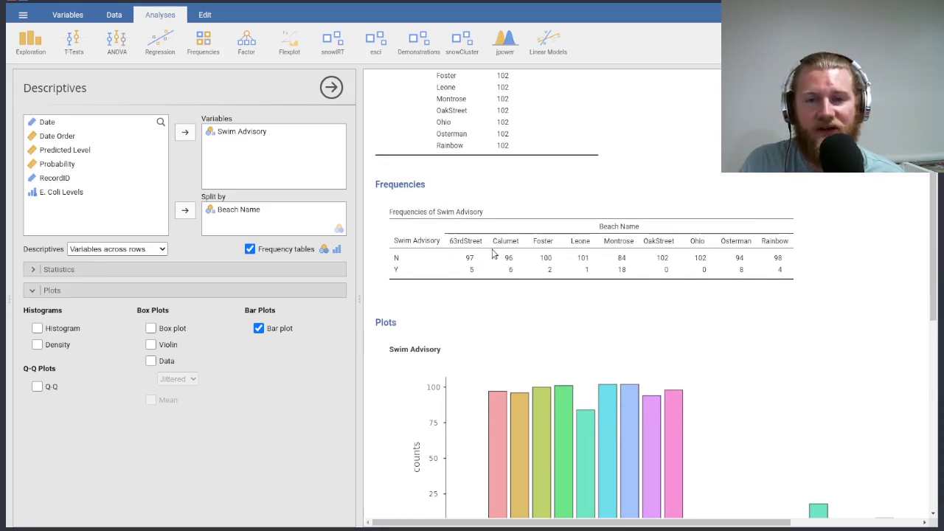
scroll(490, 254, "up", 1)
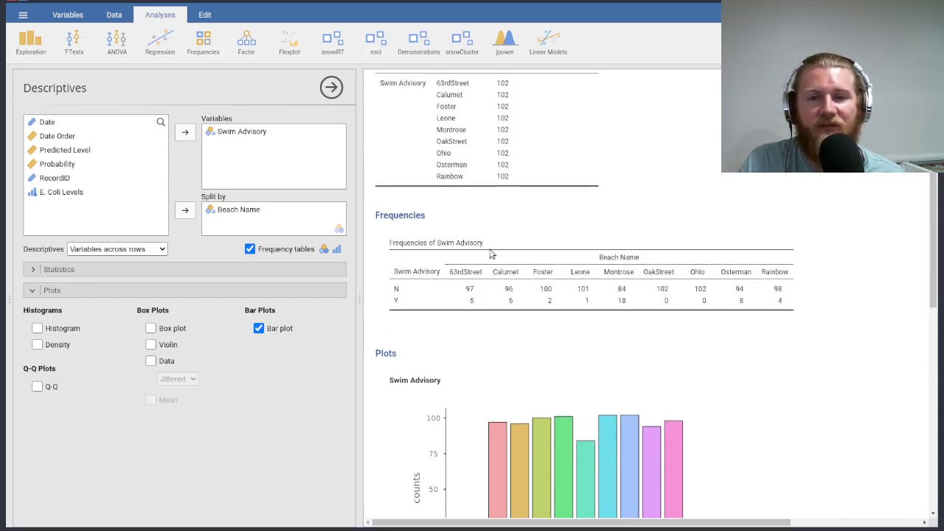
left_click(266, 332)
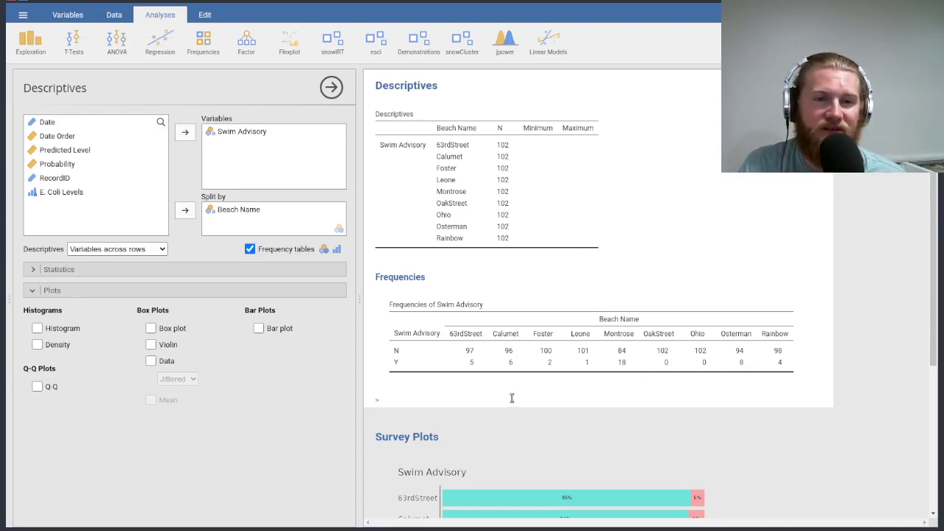
scroll(533, 383, "down", 1)
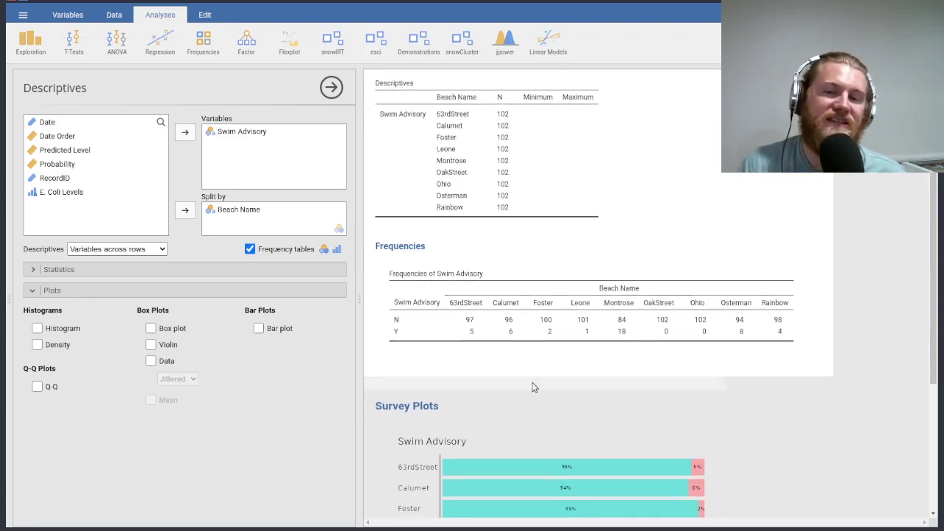